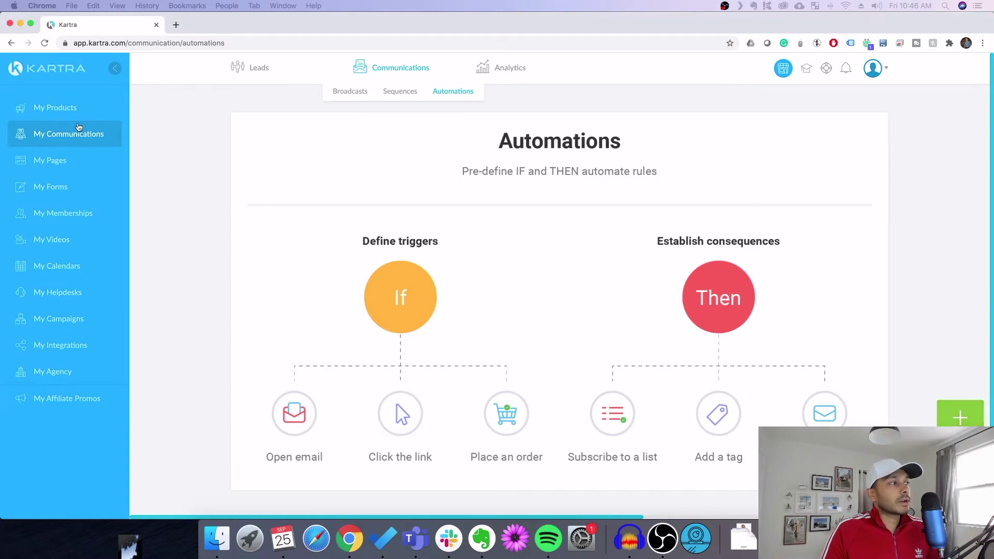
# Step: Leave Automations for the dashboard and open the My Pages list
pyautogui.click(69, 137)
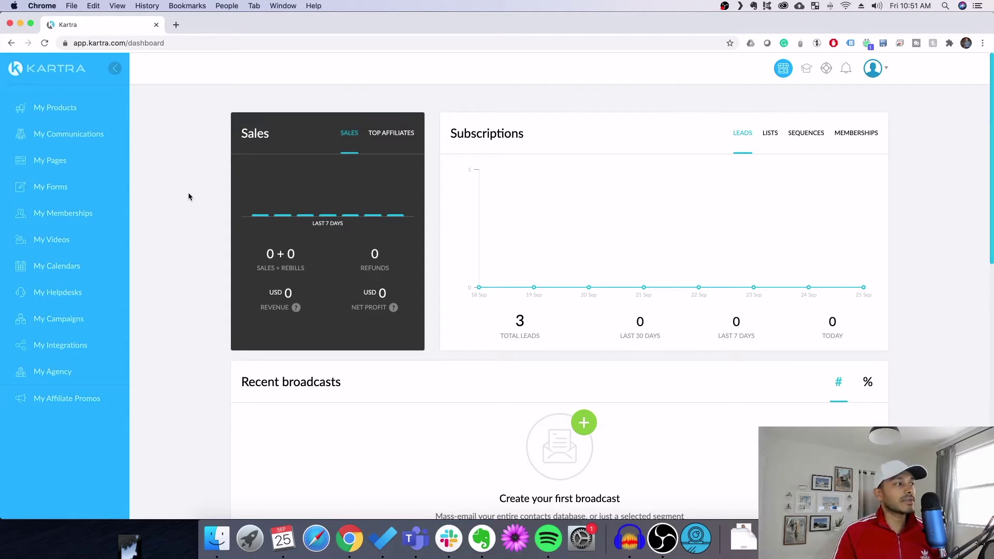
pyautogui.click(47, 160)
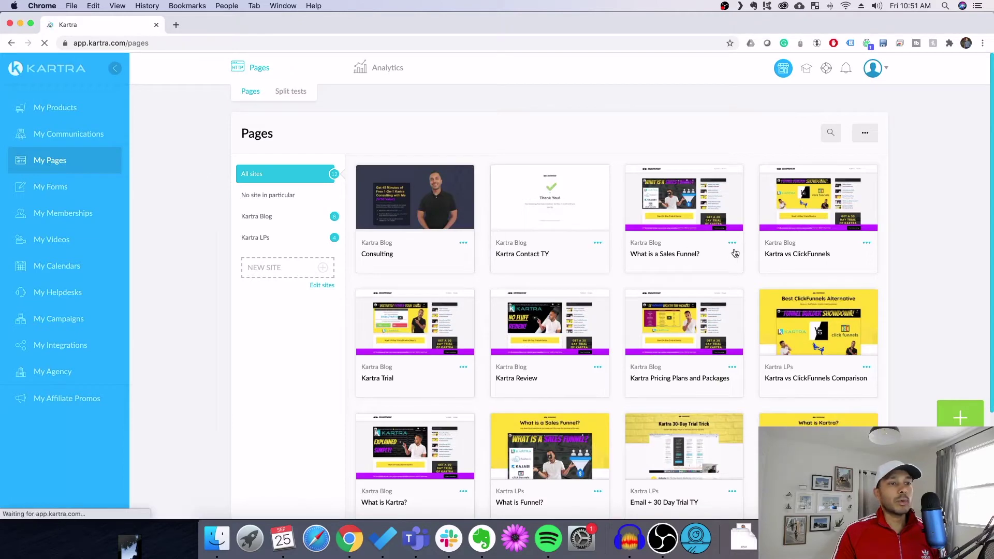
pyautogui.click(731, 243)
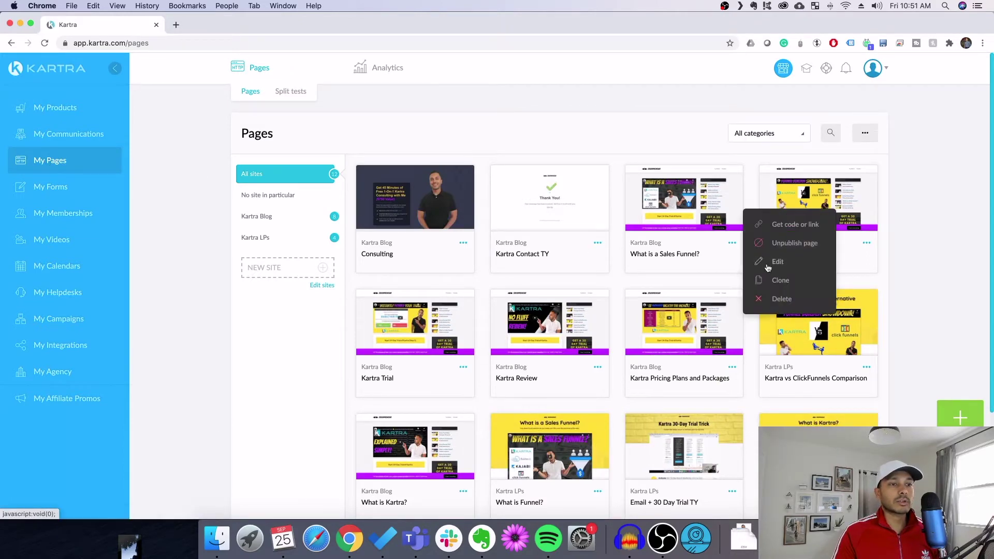
pyautogui.click(768, 263)
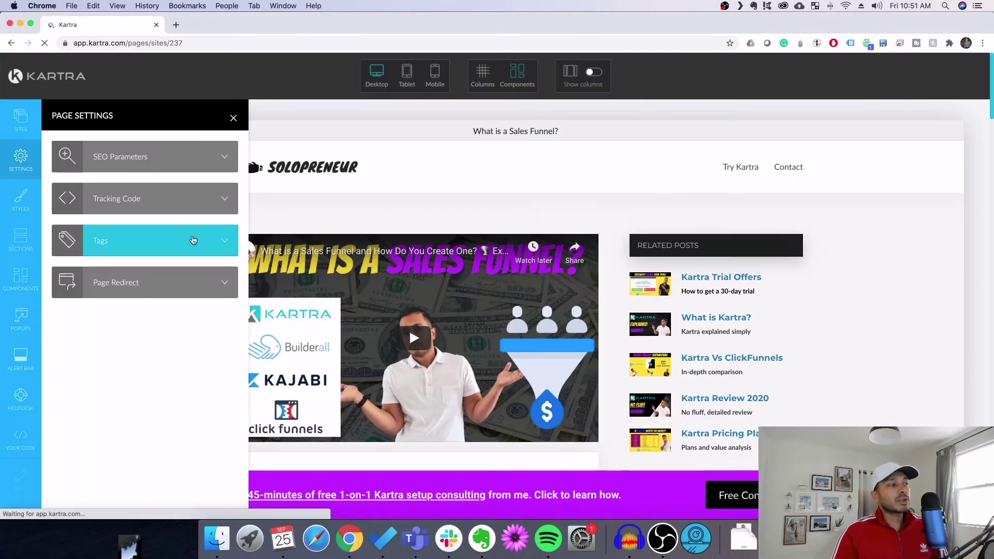
pyautogui.click(193, 240)
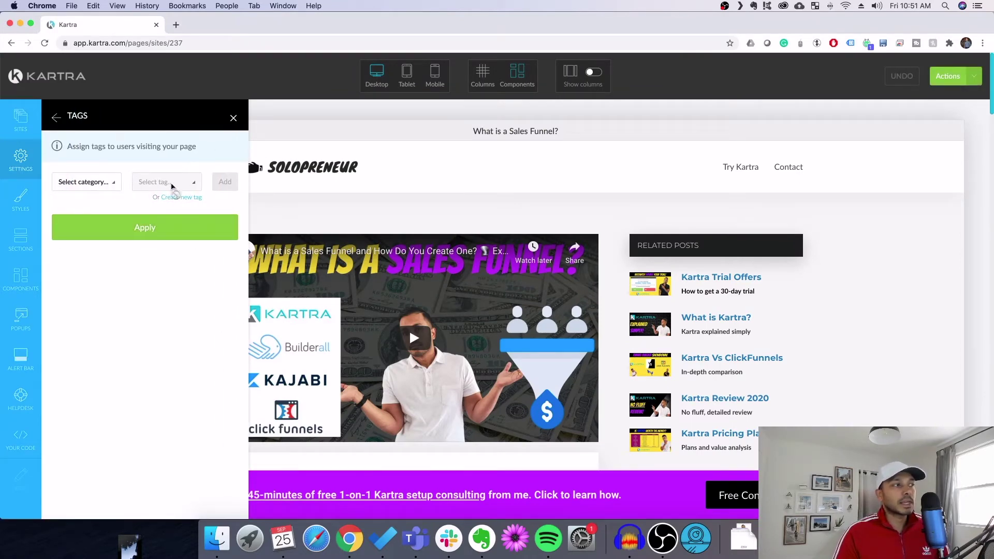
pyautogui.click(233, 118)
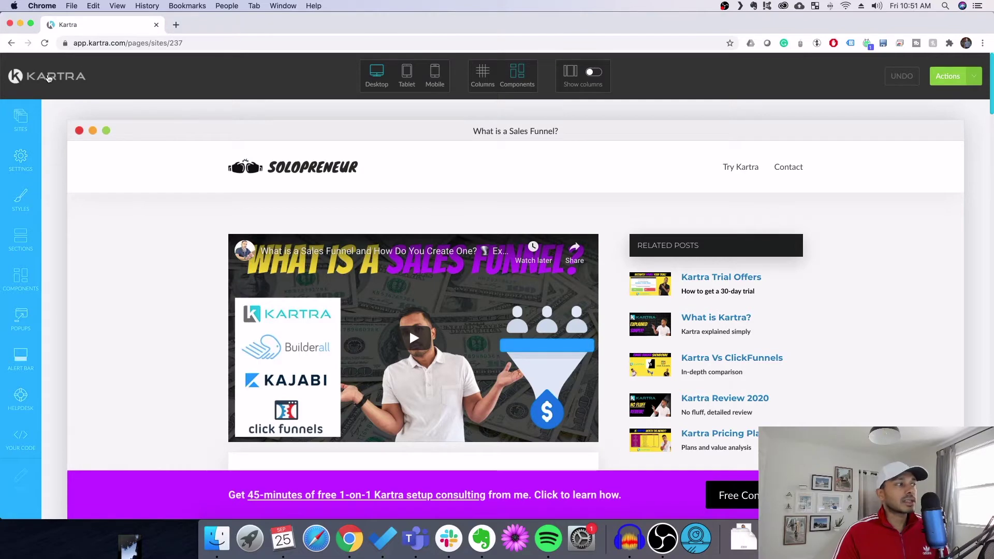
pyautogui.click(48, 77)
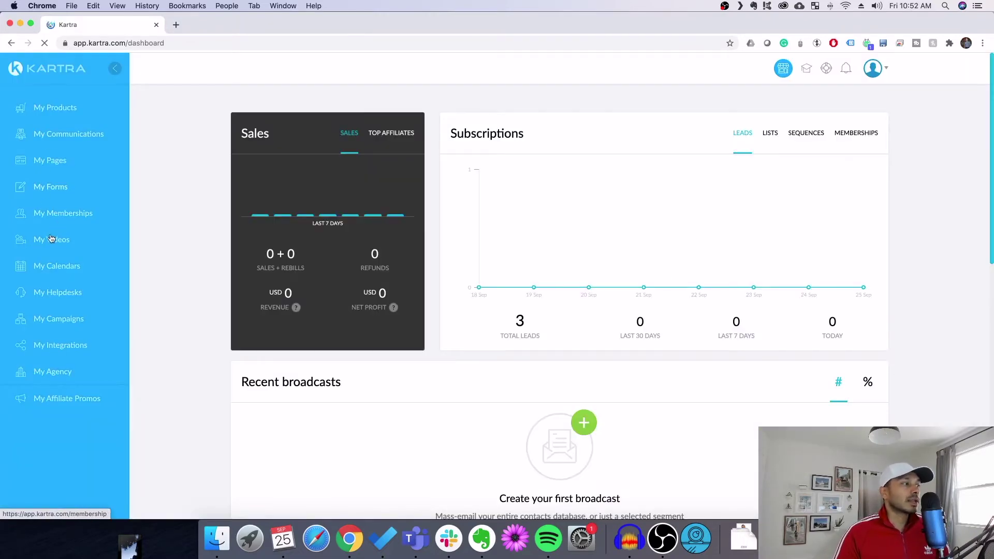
pyautogui.click(51, 239)
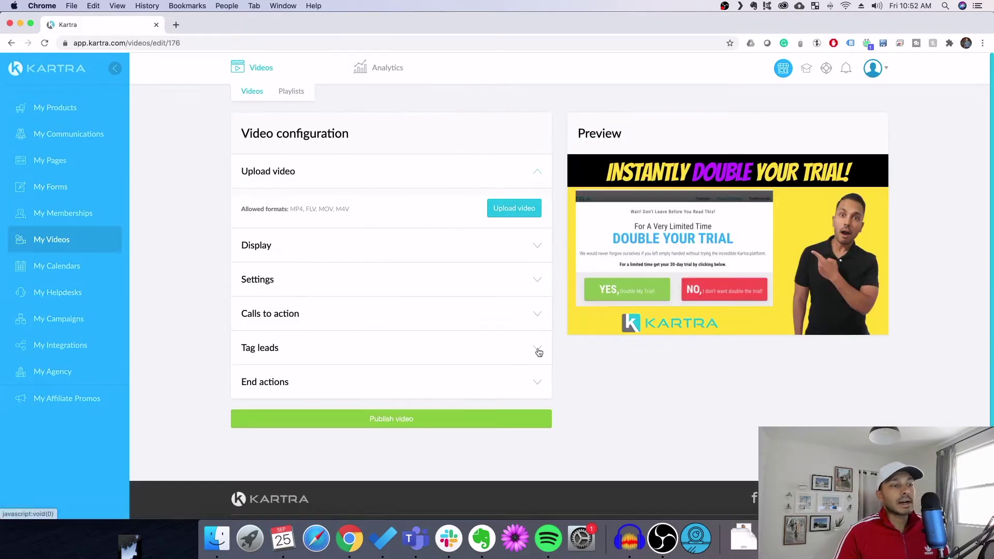
pyautogui.click(537, 350)
pyautogui.click(430, 357)
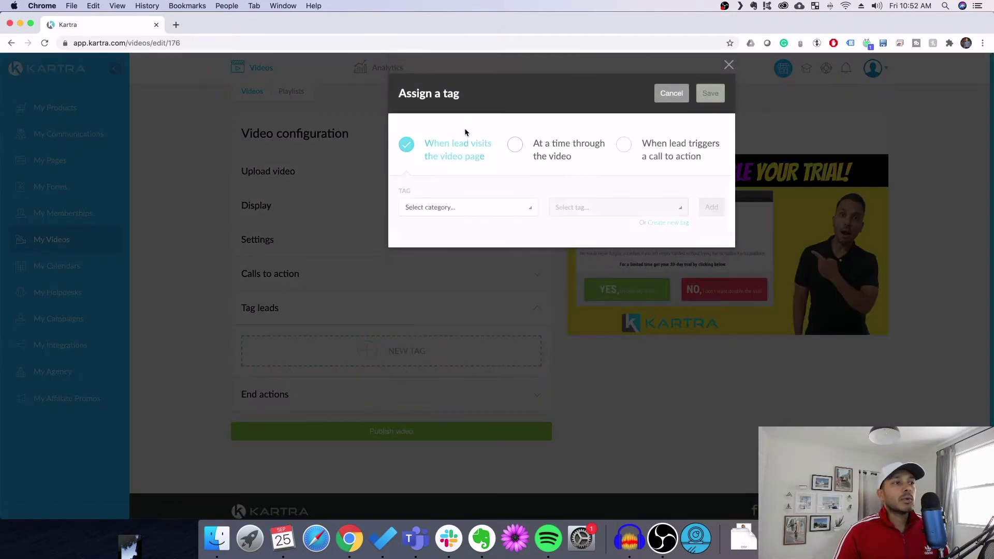
pyautogui.click(559, 150)
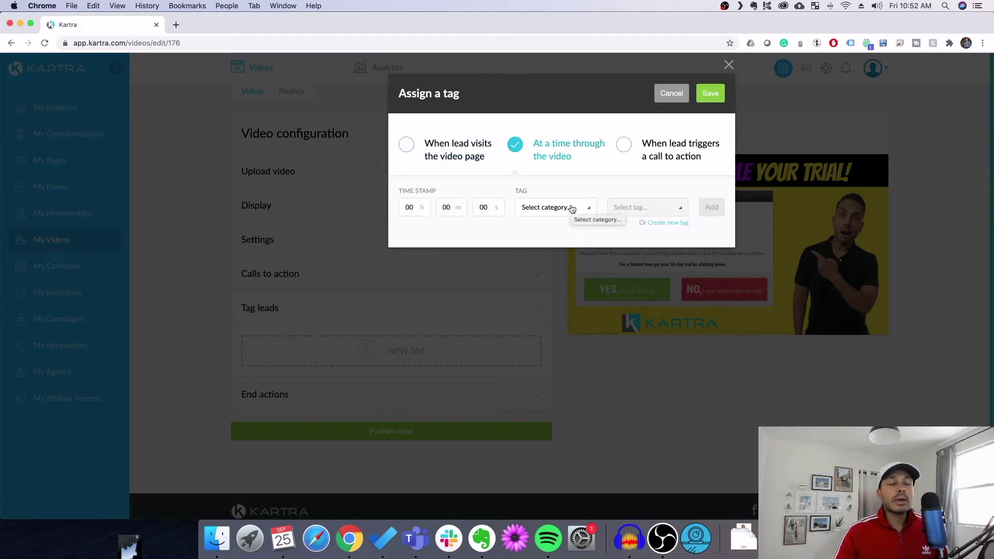
pyautogui.click(669, 92)
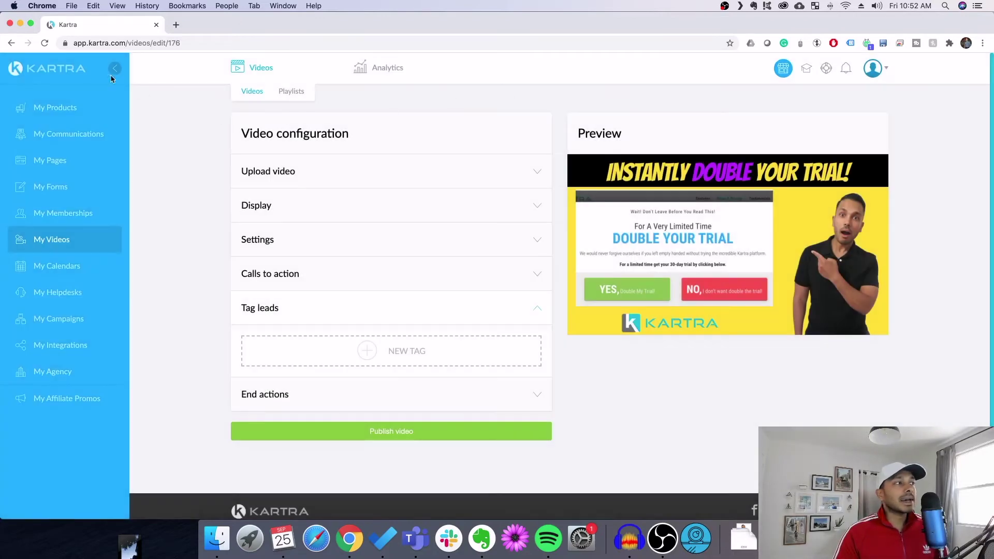
pyautogui.click(48, 72)
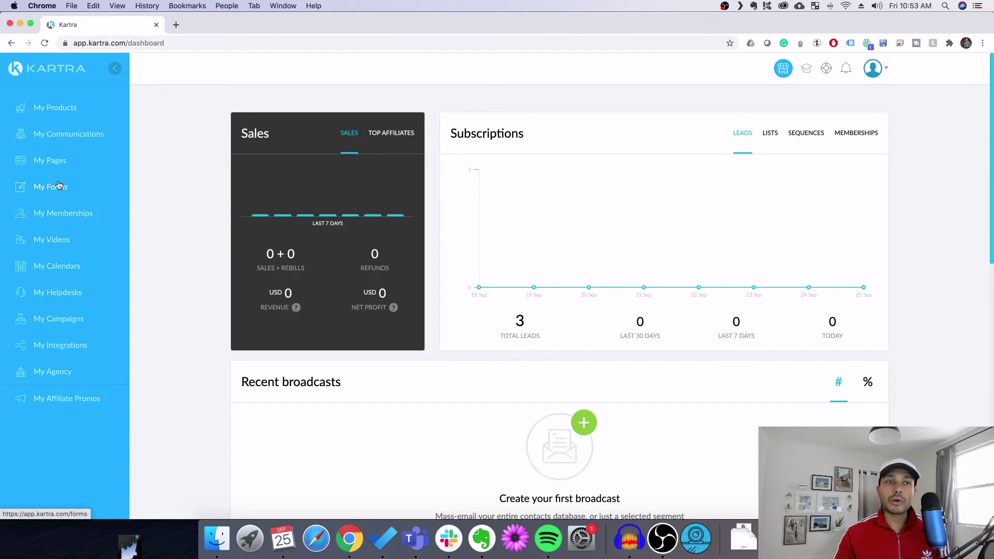
pyautogui.click(68, 134)
# Step: View the lead lists, start a new list but cancel it, then switch to the Tags overview
pyautogui.click(284, 93)
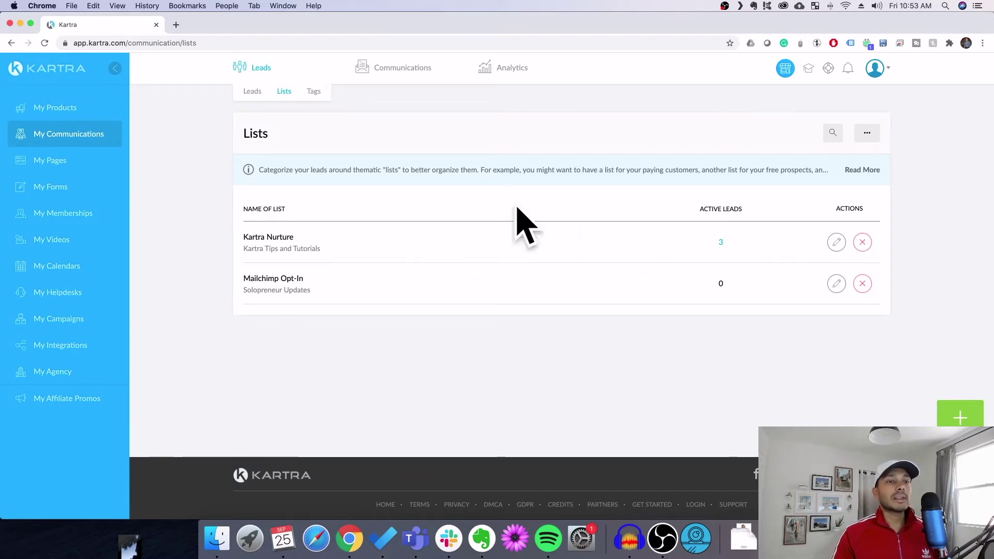
pyautogui.click(960, 414)
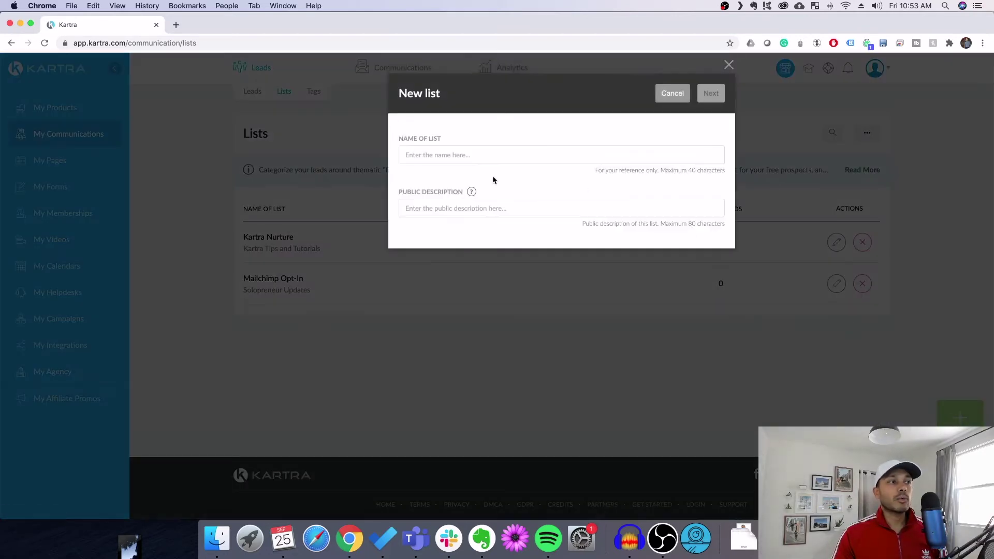
pyautogui.click(448, 155)
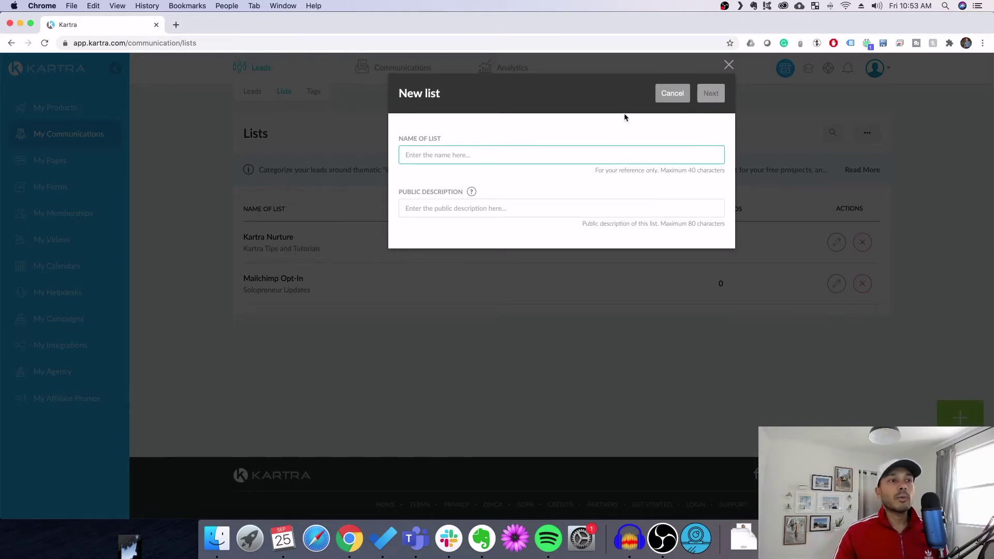
pyautogui.click(678, 95)
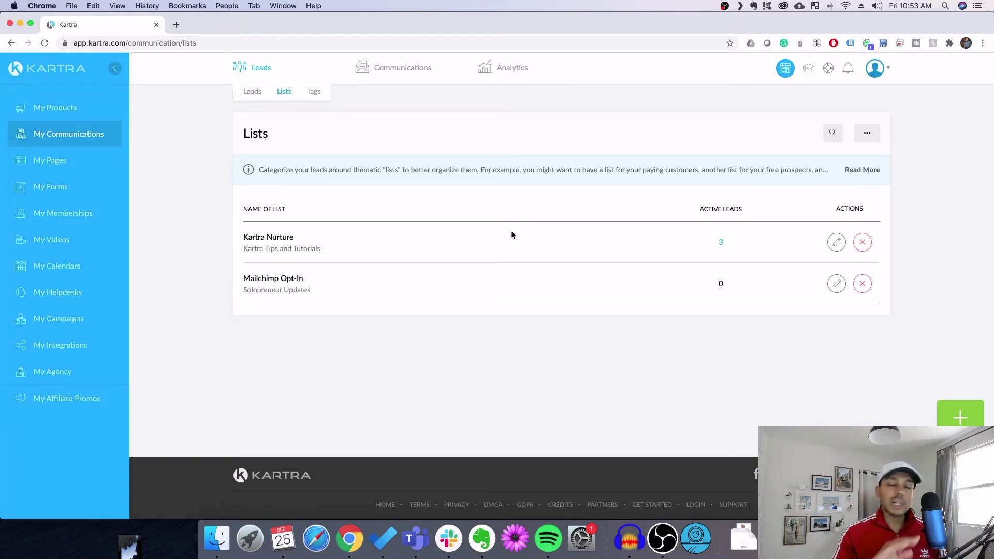
pyautogui.click(313, 93)
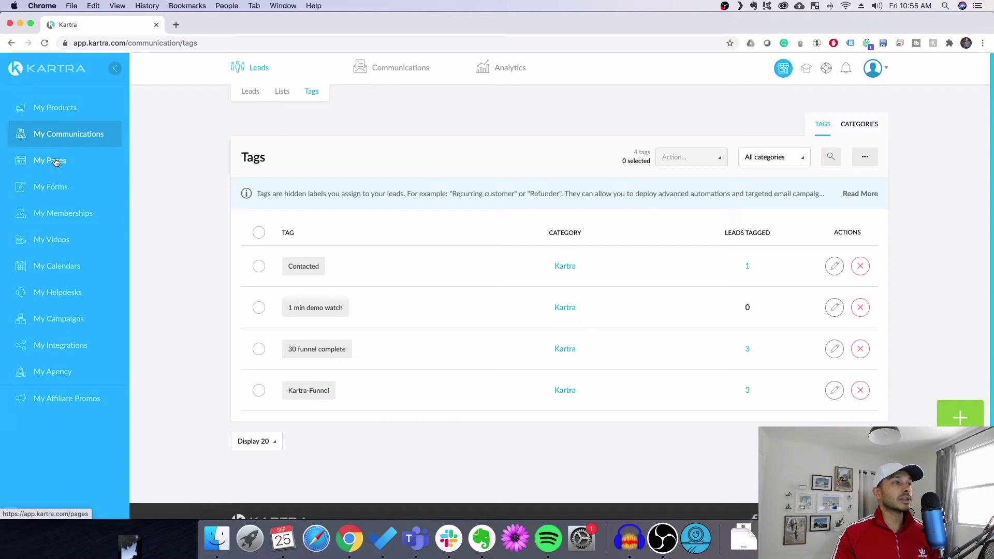
# Step: Go to Communications > Sequences and edit the Contact Notification sequence
pyautogui.moveTo(390, 70)
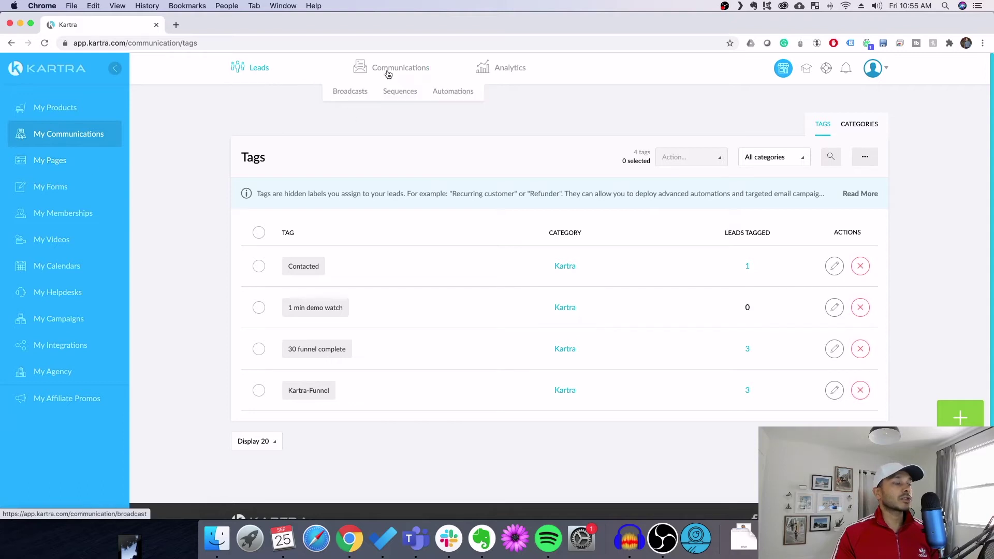
pyautogui.click(404, 93)
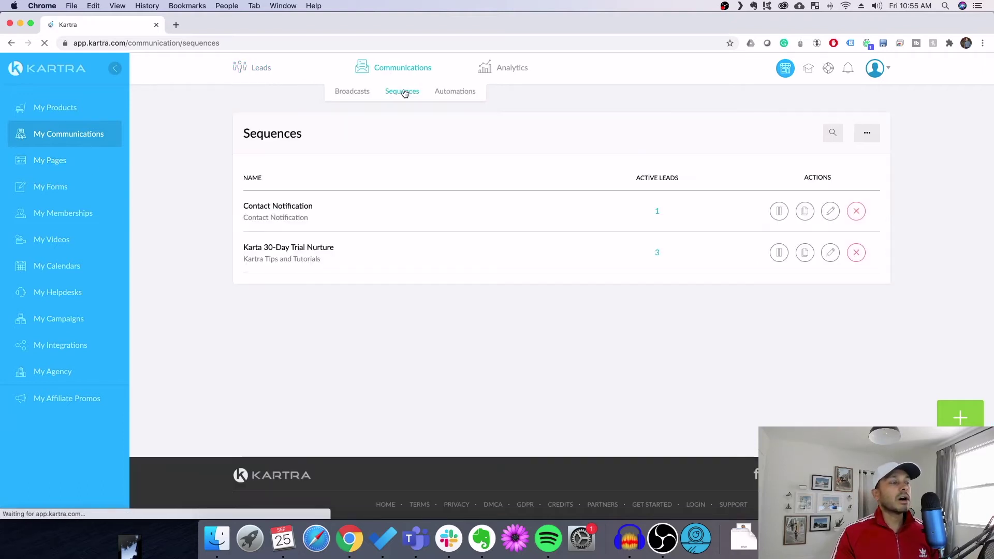
pyautogui.click(829, 213)
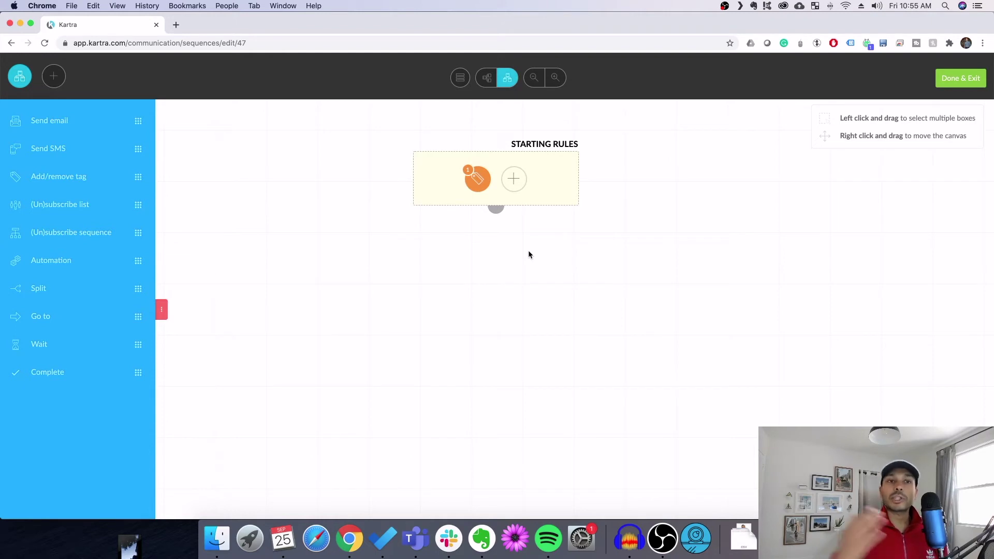
# Step: Explore the tag-based starting rules, trying Any tag and 1 min demo watch, then close without saving
pyautogui.click(515, 178)
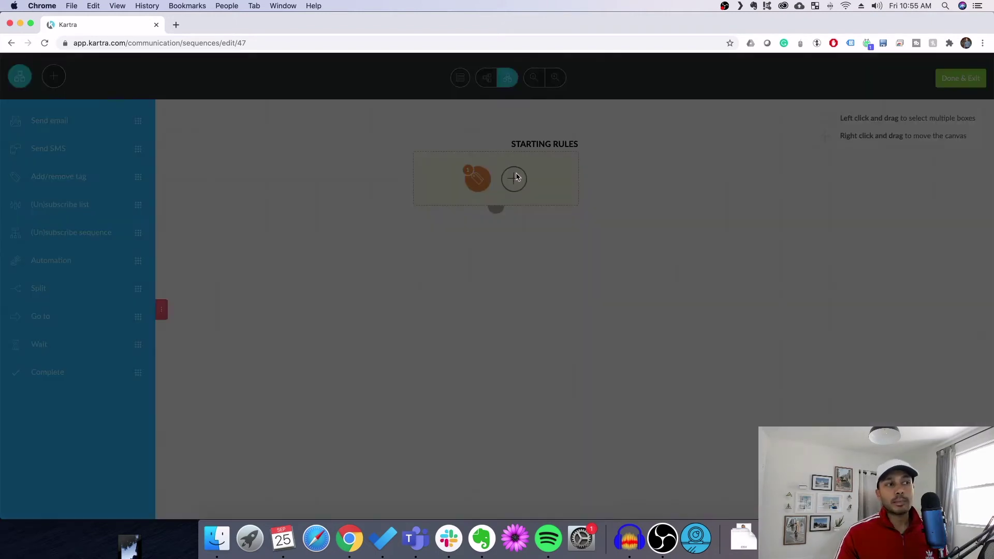
pyautogui.click(391, 183)
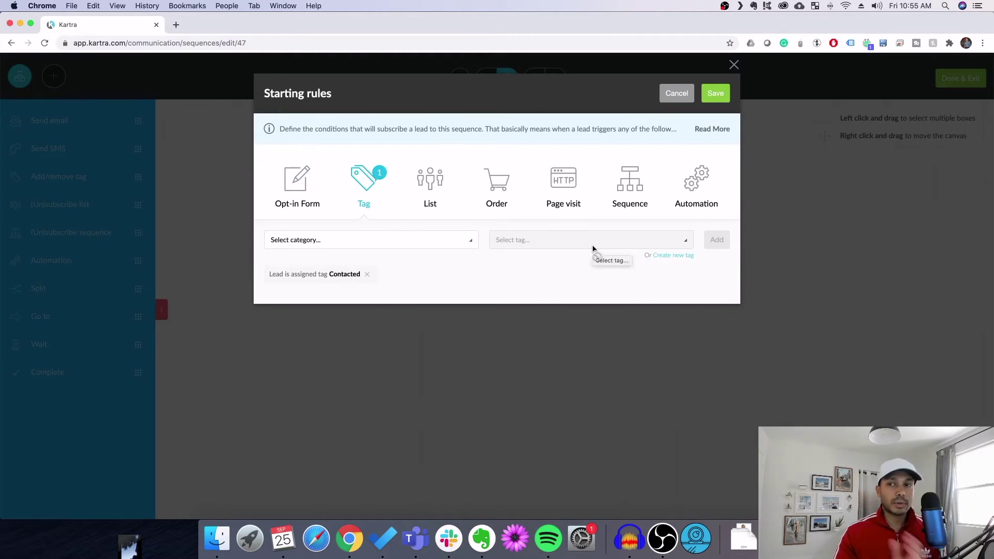
pyautogui.click(445, 240)
pyautogui.click(436, 334)
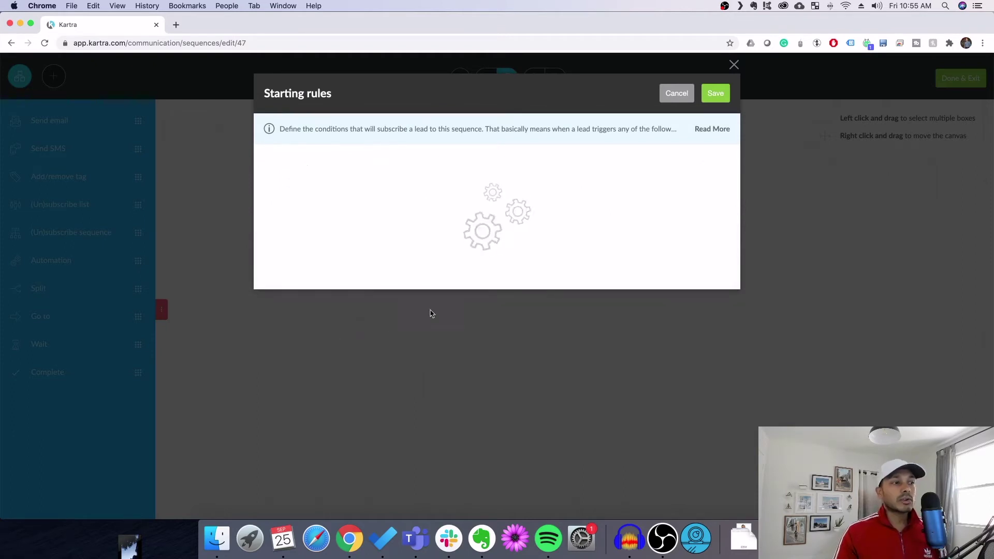
pyautogui.click(534, 248)
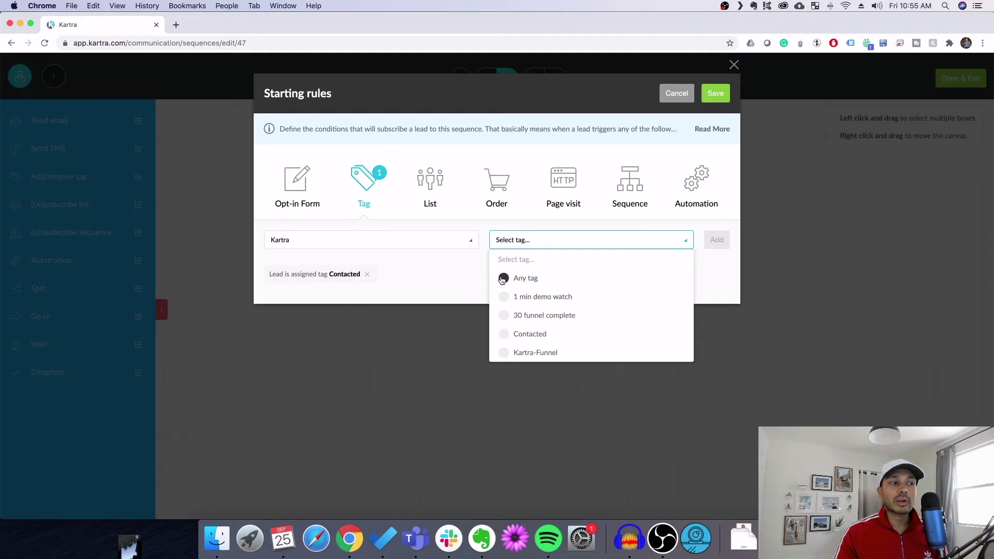
pyautogui.click(502, 279)
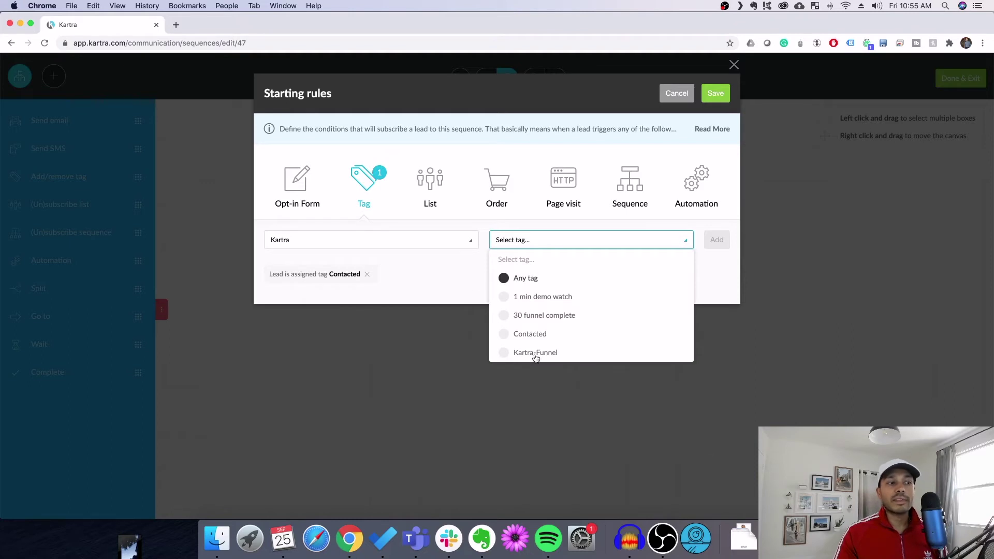
pyautogui.click(542, 298)
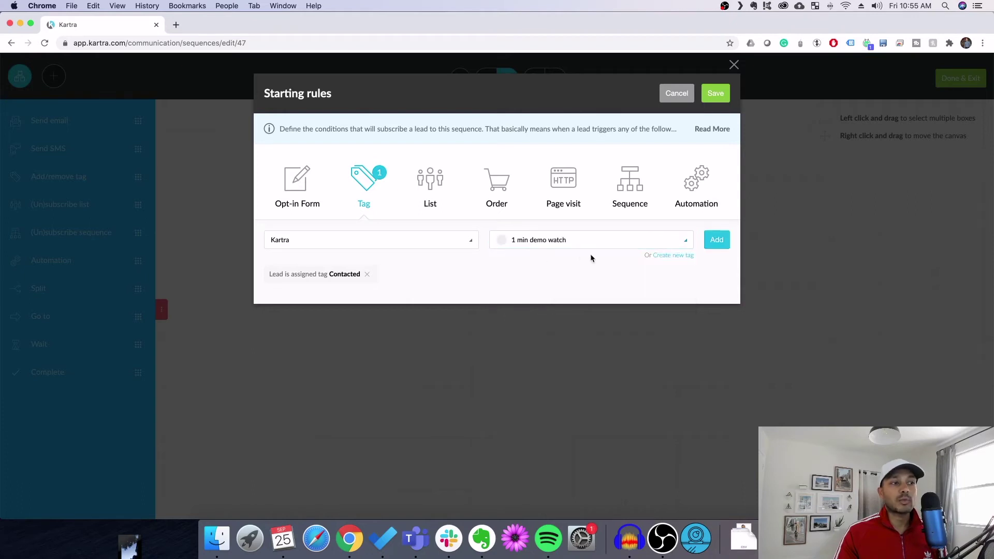
pyautogui.click(733, 65)
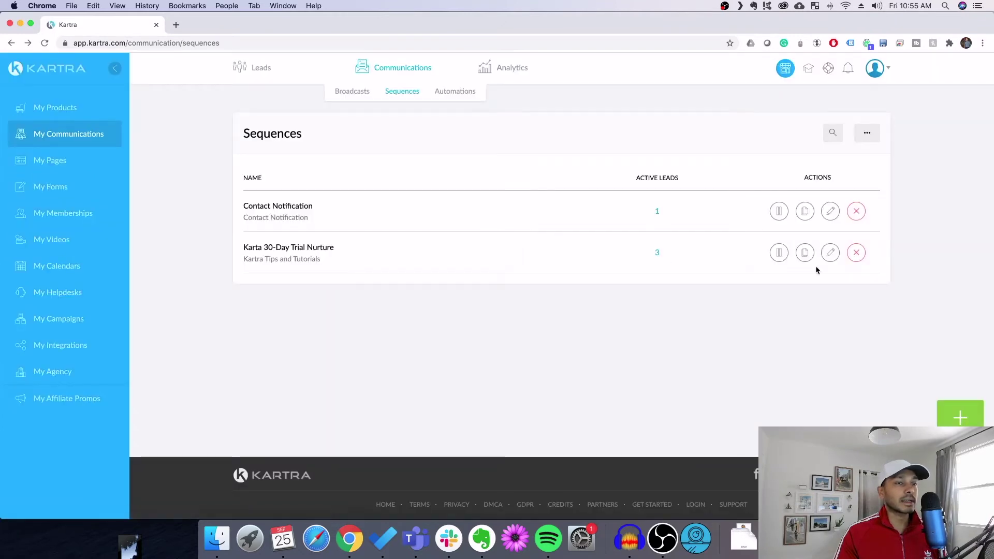
# Step: Scroll through the Karta 30-Day Trial Nurture sequence flow, then go to Automations
pyautogui.click(830, 252)
pyautogui.click(655, 94)
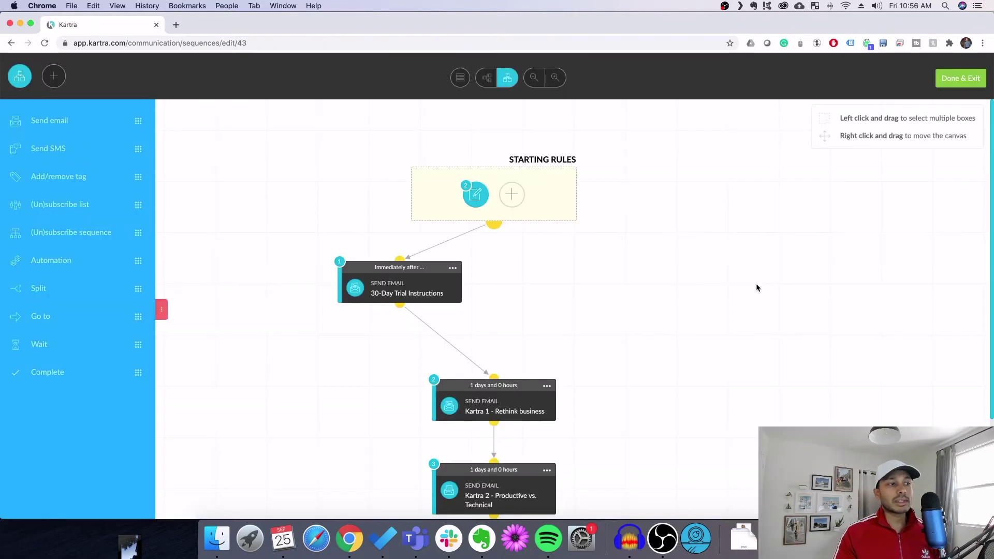
pyautogui.scroll(-3, 672, 347)
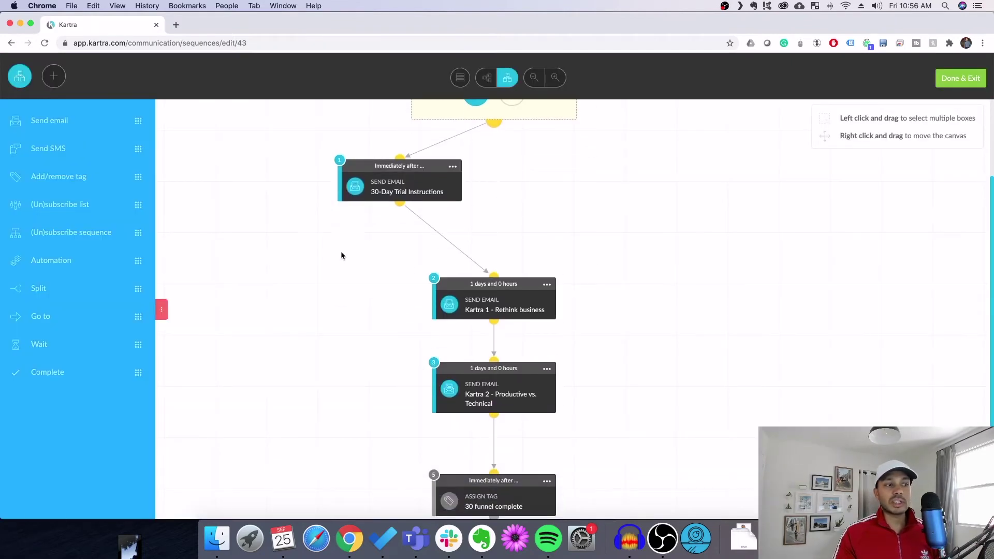
pyautogui.scroll(-1, 691, 414)
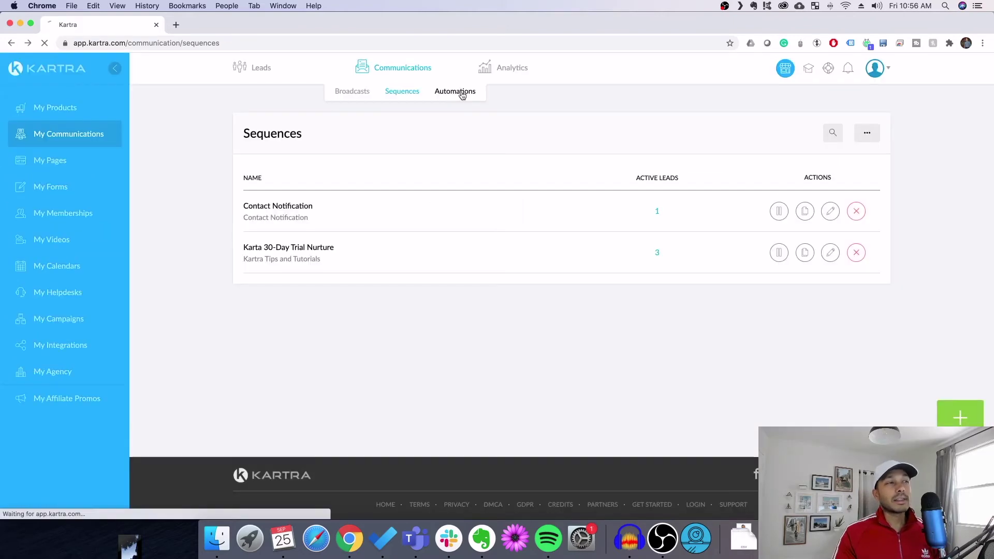
pyautogui.click(462, 93)
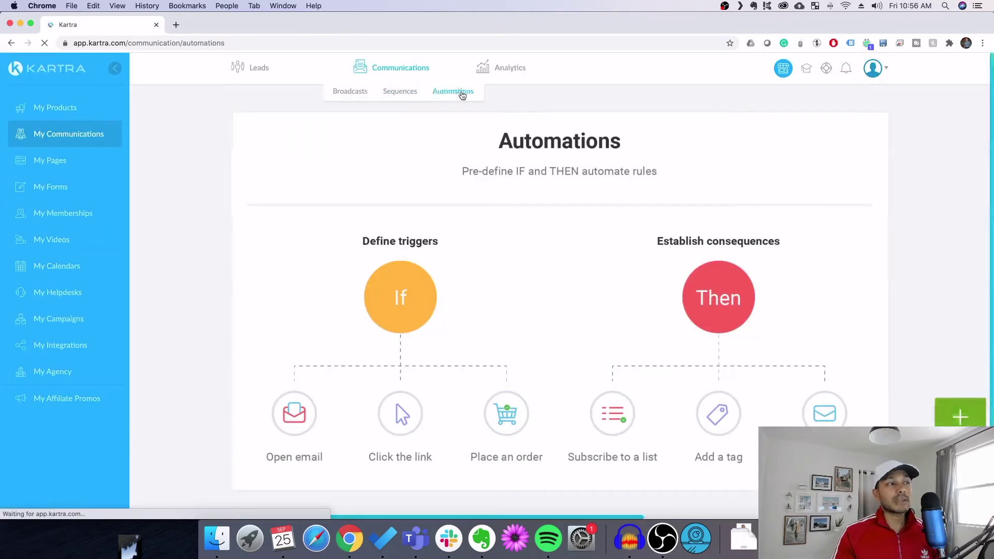
pyautogui.scroll(-3, 536, 207)
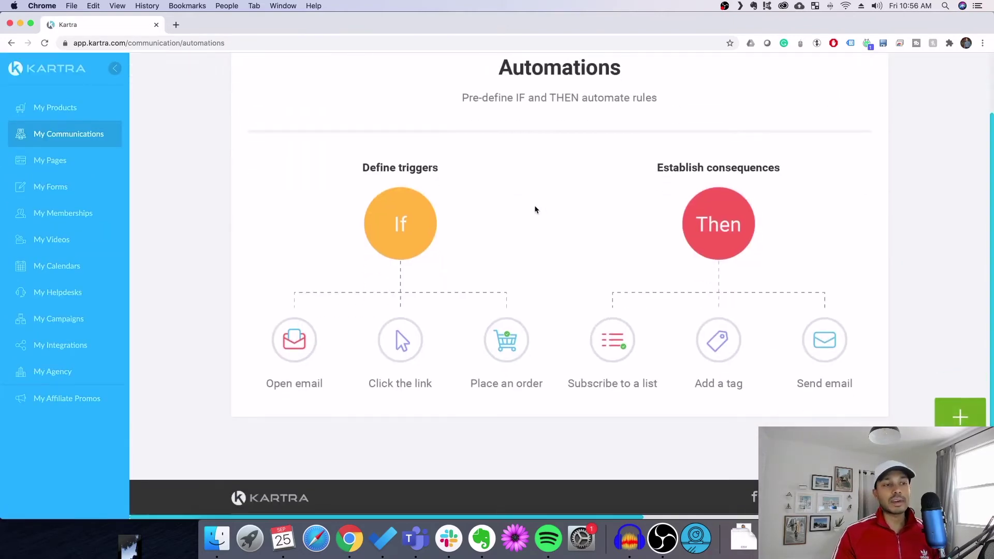
pyautogui.click(959, 422)
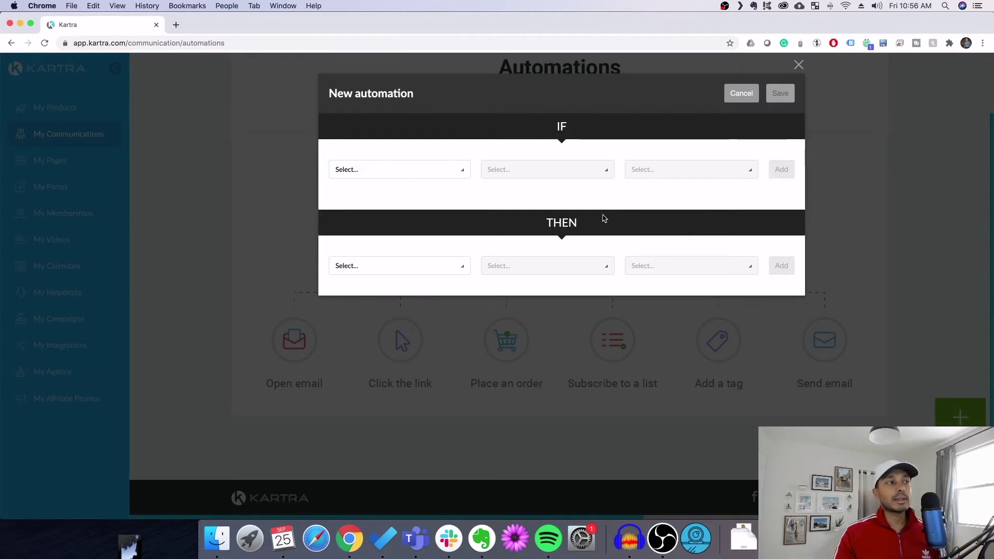
pyautogui.click(441, 169)
pyautogui.scroll(-5, 370, 273)
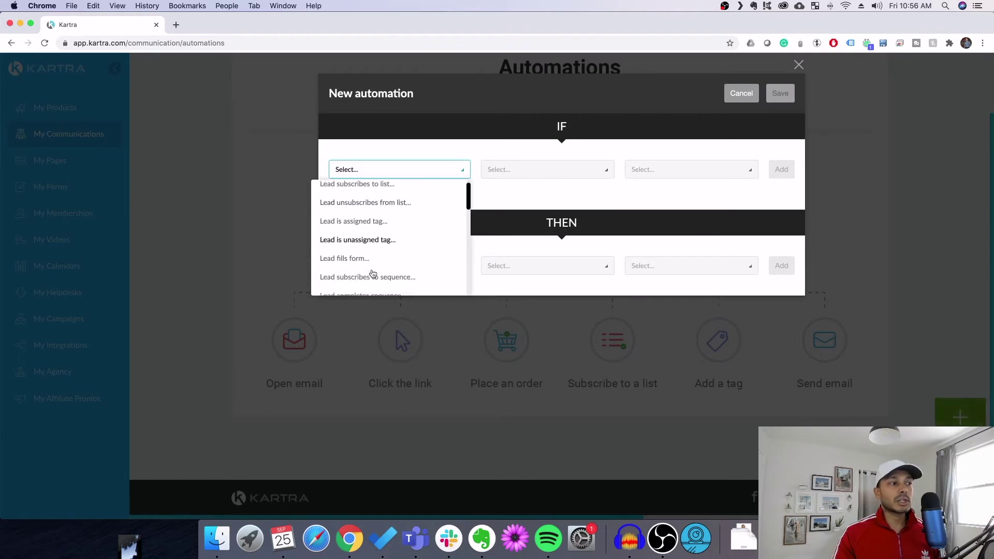
pyautogui.scroll(5, 400, 273)
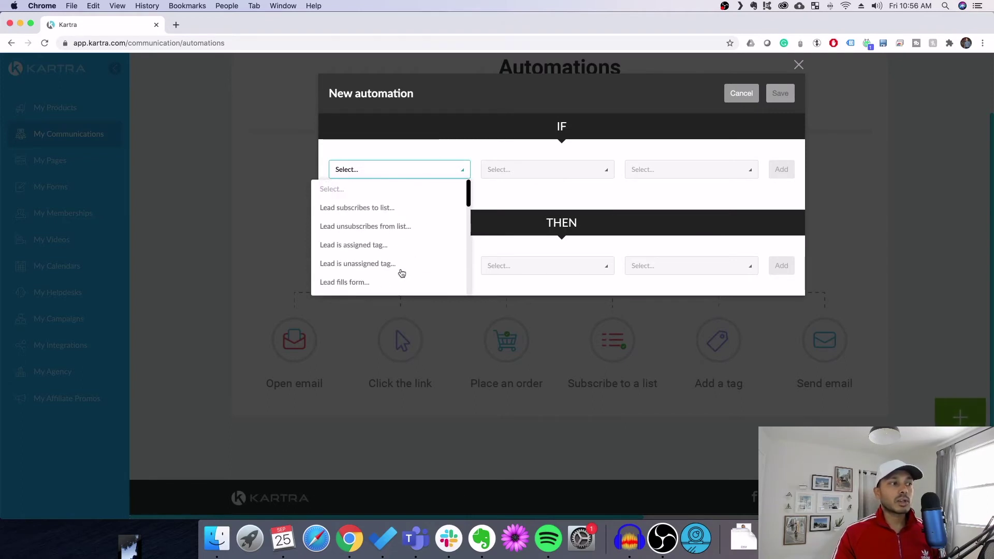
pyautogui.click(367, 245)
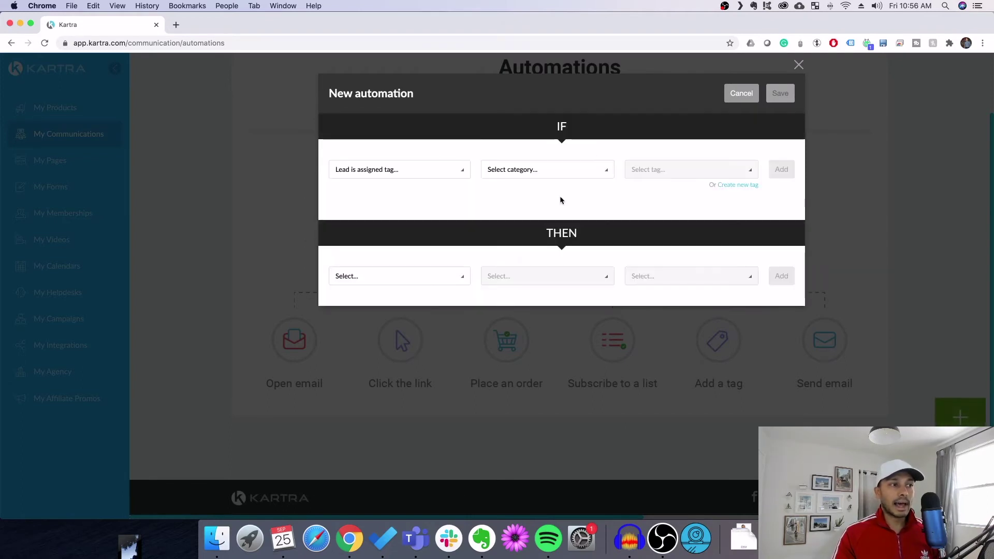
pyautogui.click(548, 170)
pyautogui.click(501, 264)
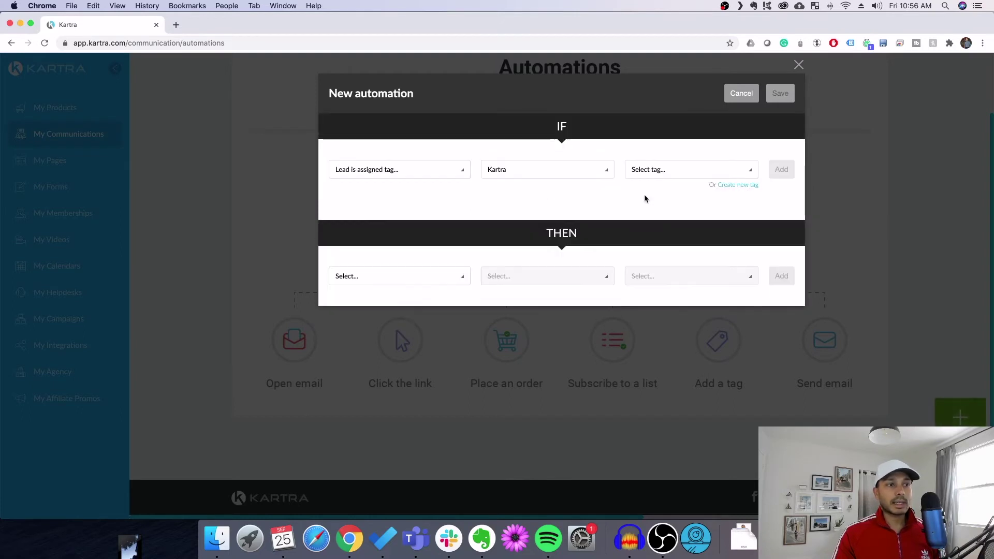
pyautogui.click(656, 169)
pyautogui.click(668, 207)
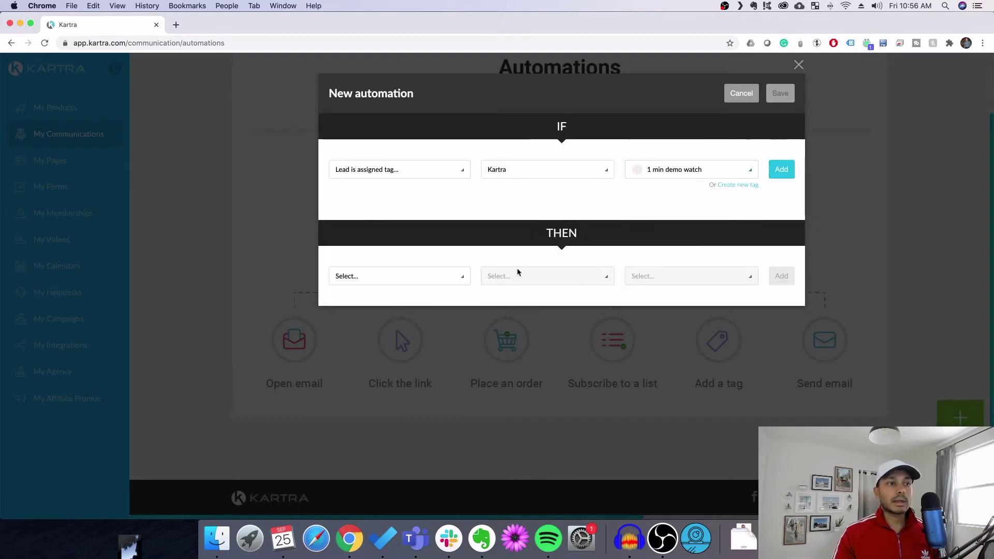
pyautogui.click(349, 282)
pyautogui.scroll(-5, 405, 337)
pyautogui.scroll(-4, 408, 336)
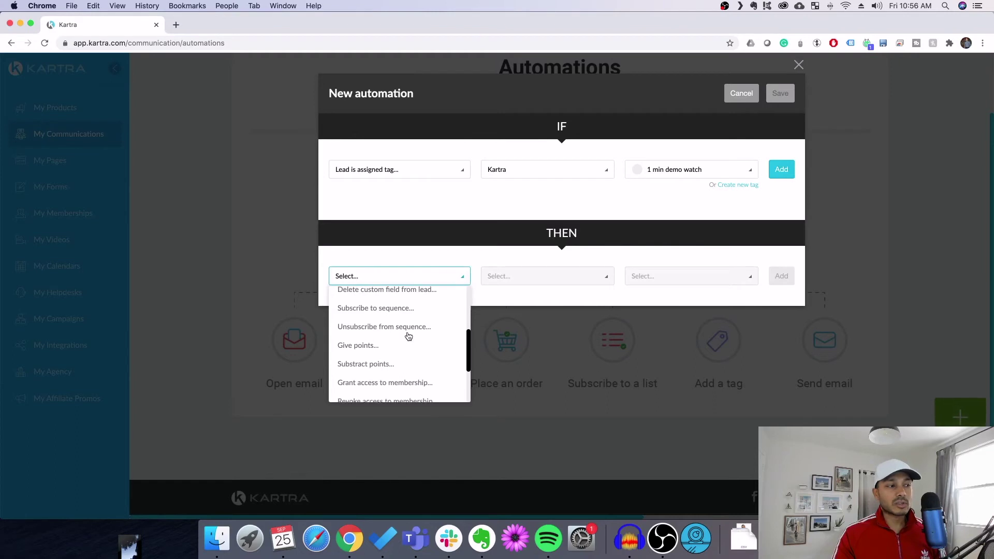
pyautogui.scroll(6, 409, 338)
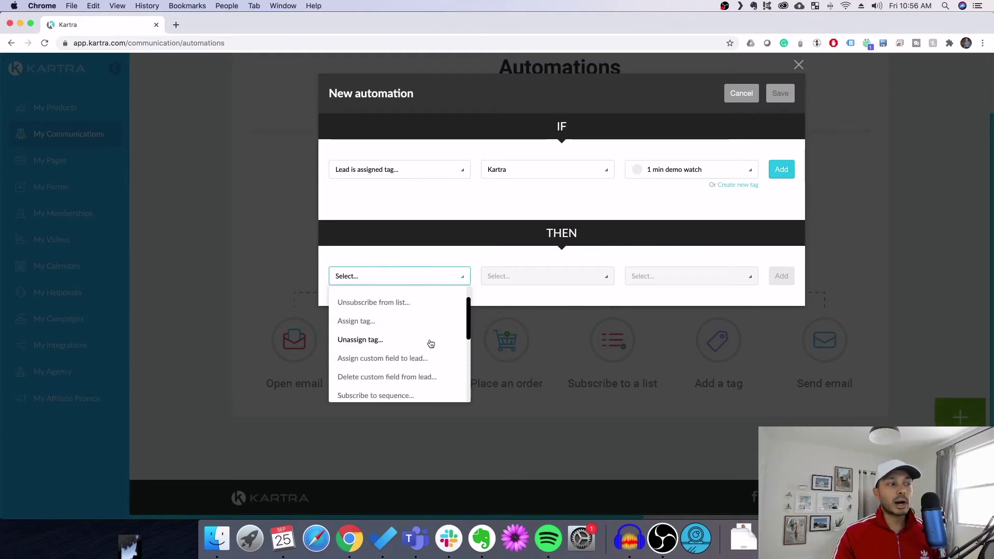
pyautogui.scroll(-5, 429, 342)
pyautogui.click(358, 316)
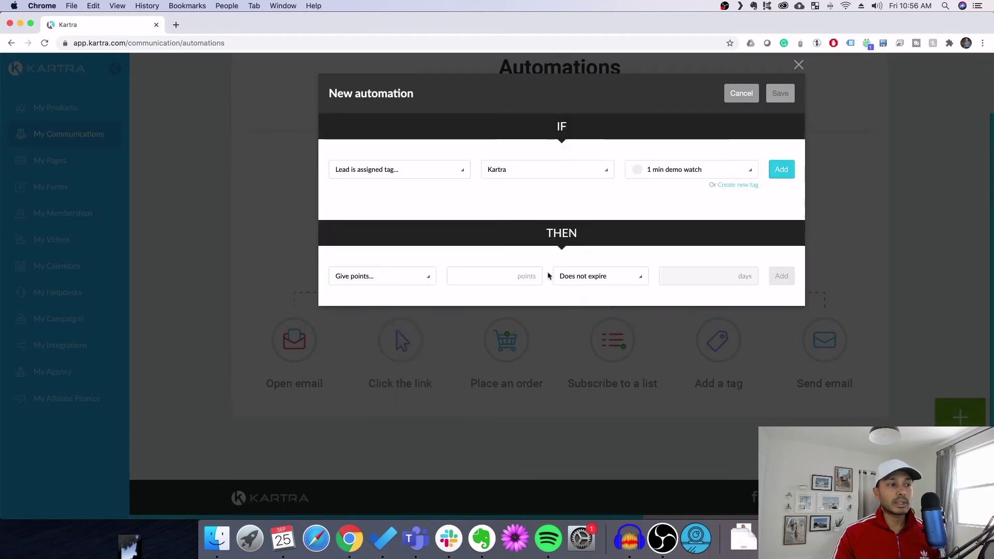
pyautogui.click(506, 278)
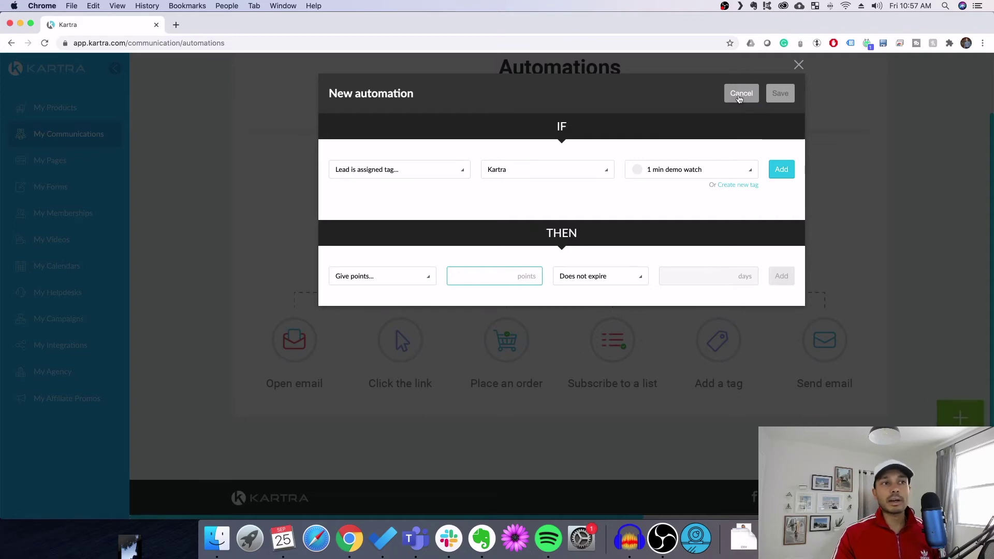
pyautogui.click(739, 98)
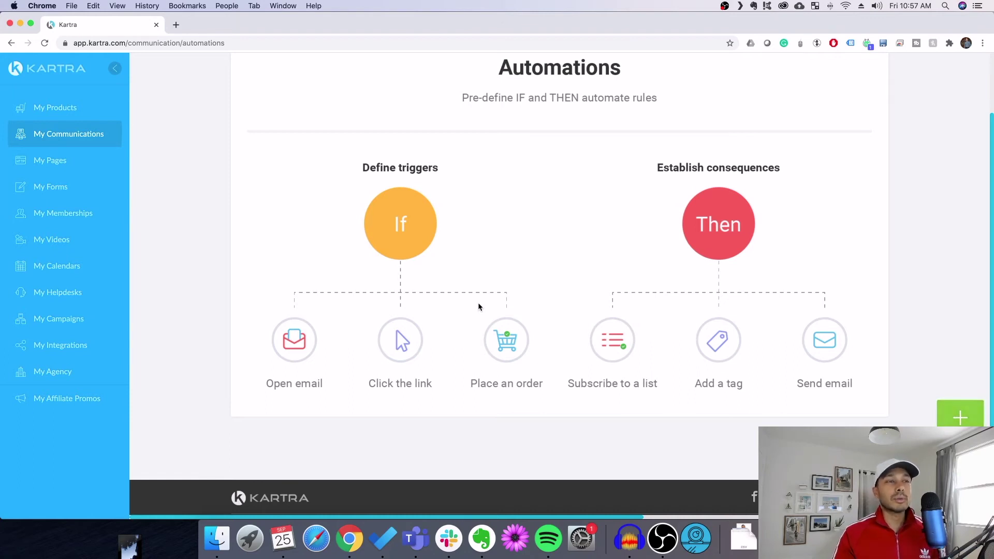
pyautogui.click(55, 165)
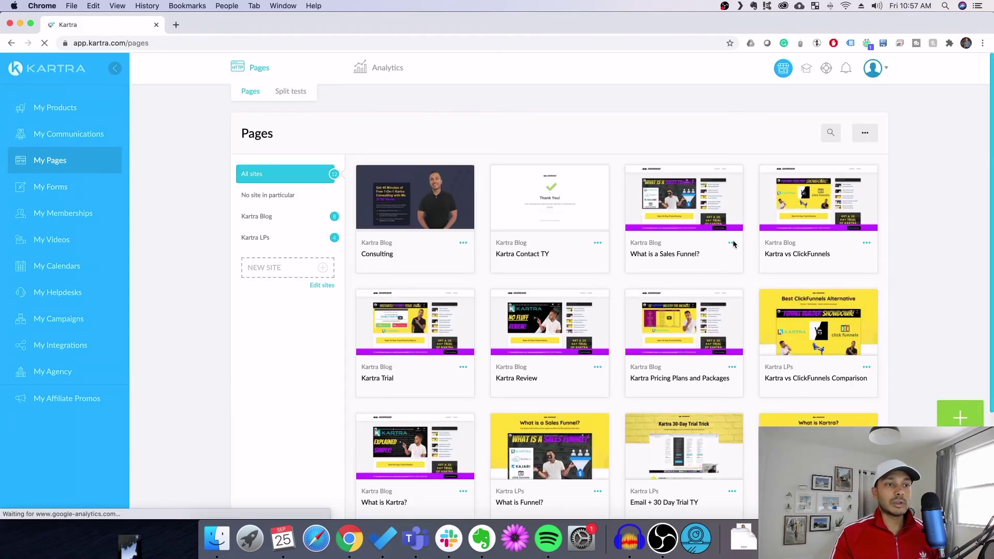
# Step: Edit the 'What is a Sales Funnel?' page in the page builder and scroll to its subscribe form
pyautogui.click(730, 245)
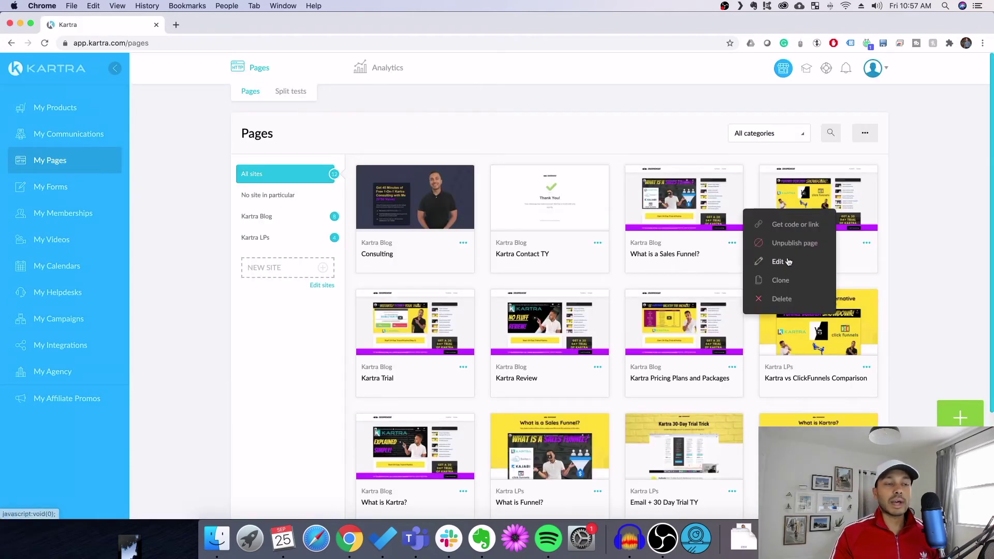
pyautogui.click(785, 269)
pyautogui.click(653, 94)
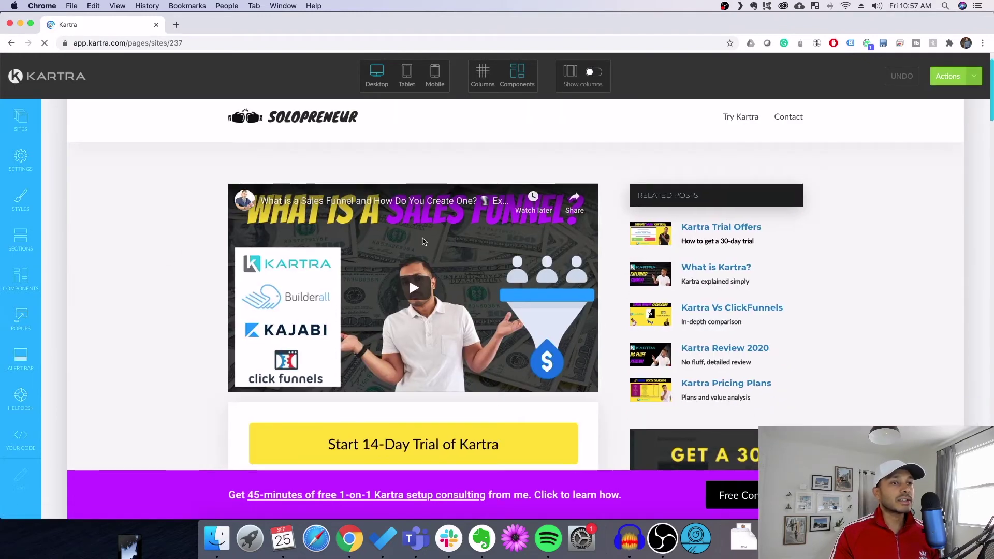
pyautogui.scroll(-5, 890, 288)
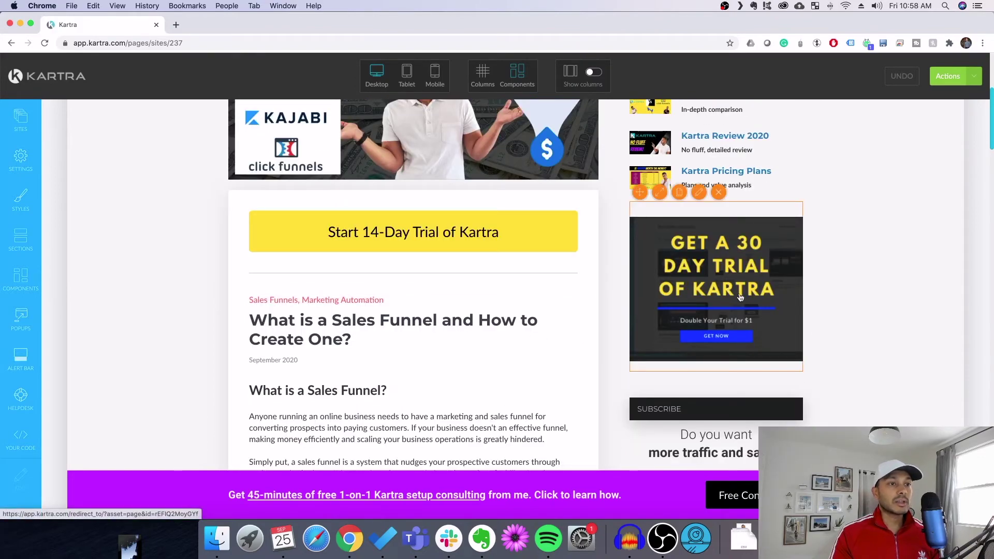
pyautogui.scroll(-3, 834, 341)
pyautogui.scroll(-3, 833, 341)
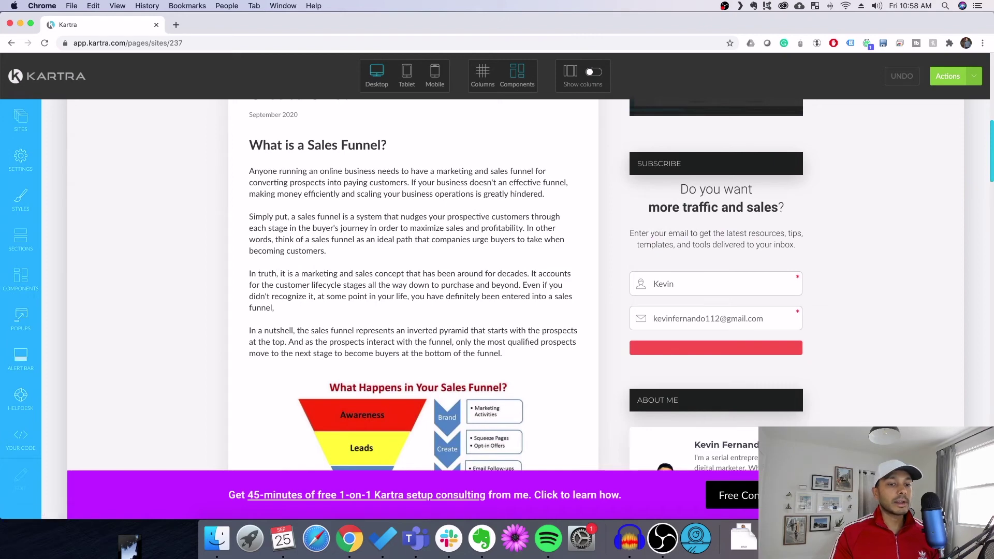
# Step: Inspect the subscribe form section's Hide-tab display options, then close the panel unchanged
pyautogui.click(716, 316)
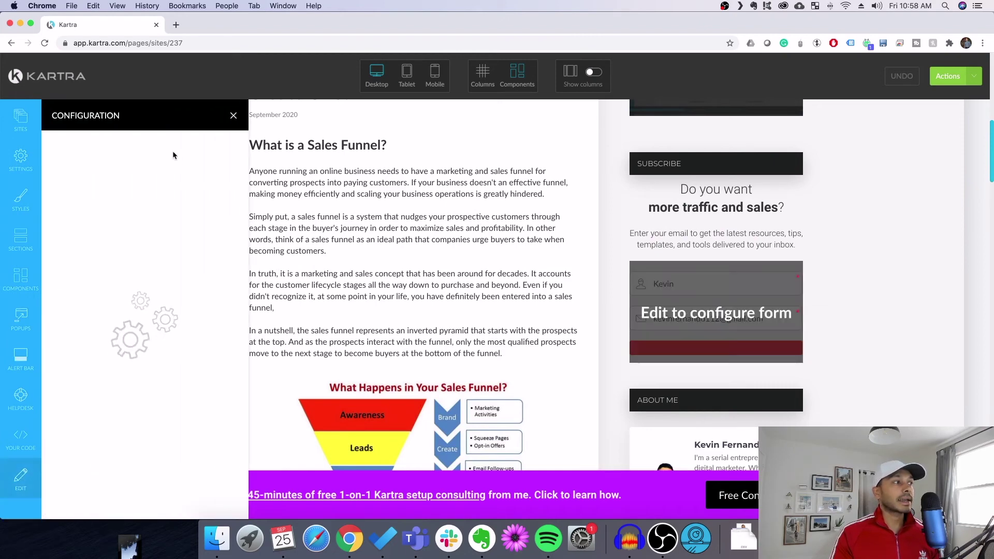
pyautogui.click(218, 149)
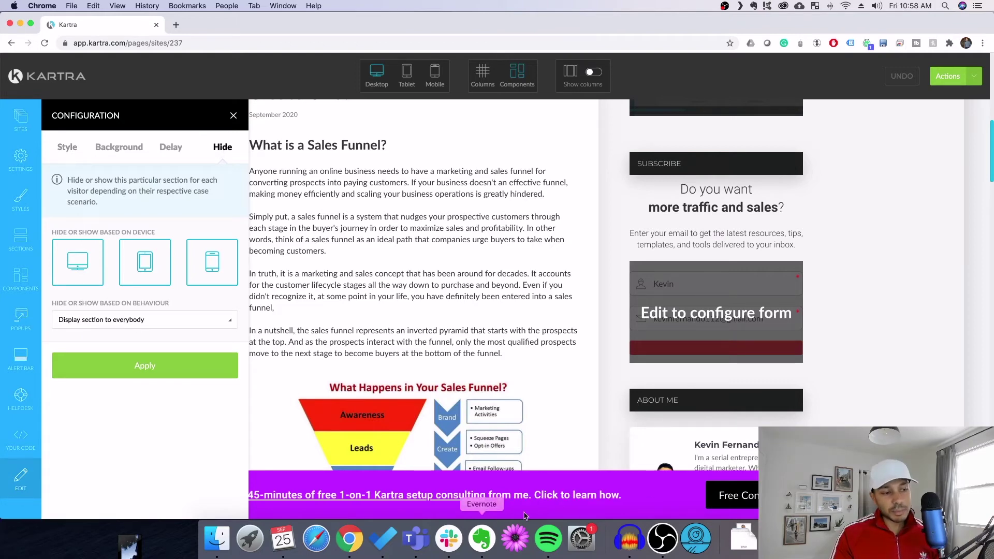
pyautogui.click(104, 321)
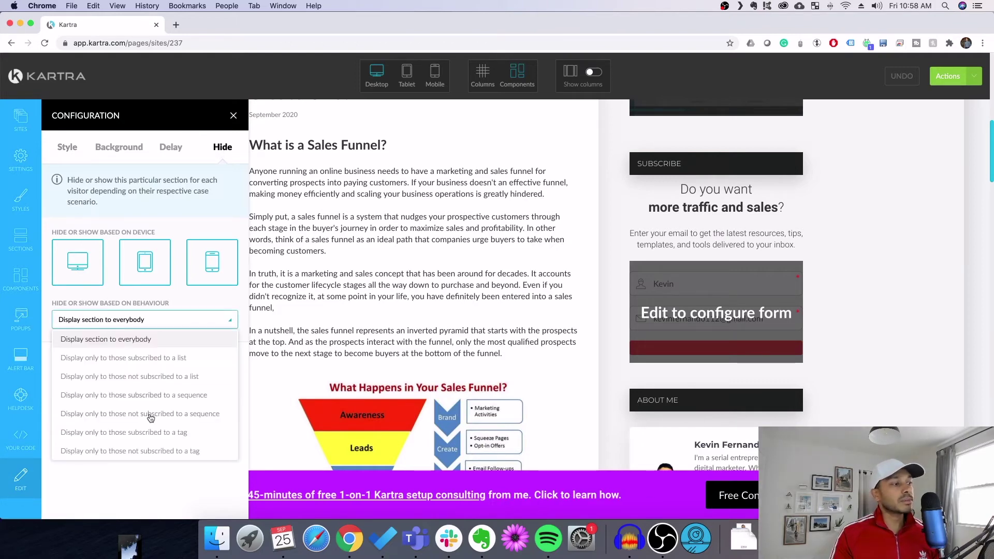
pyautogui.scroll(-1, 135, 423)
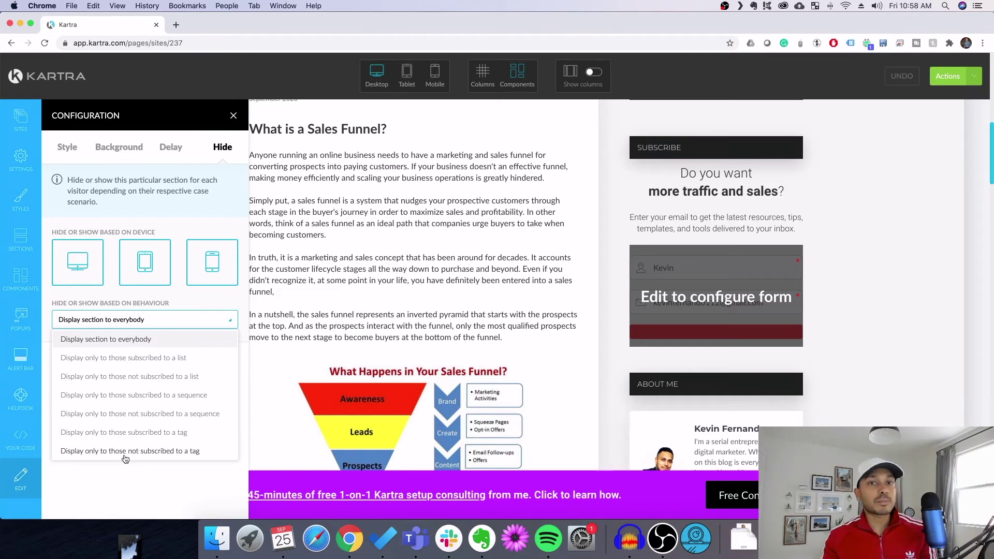
pyautogui.click(492, 188)
pyautogui.scroll(15, 533, 296)
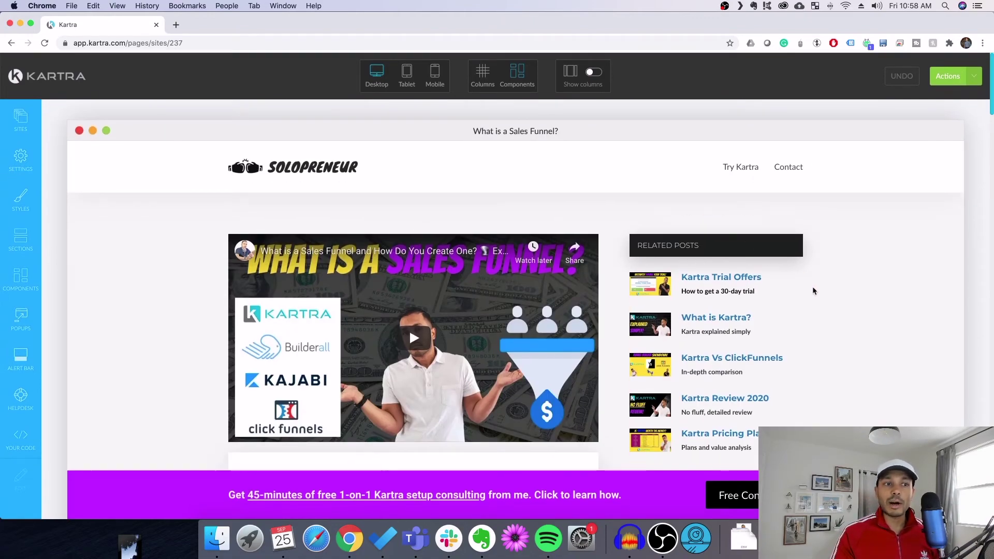
# Step: Scroll the page and briefly browse the Components block templates list before closing it
pyautogui.scroll(-3, 621, 234)
pyautogui.scroll(-15, 408, 222)
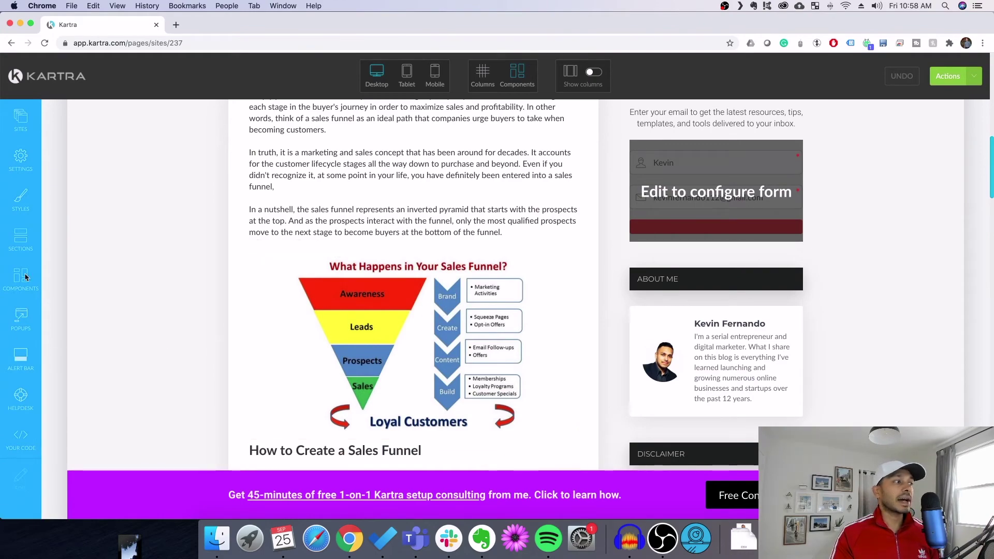
pyautogui.click(5, 282)
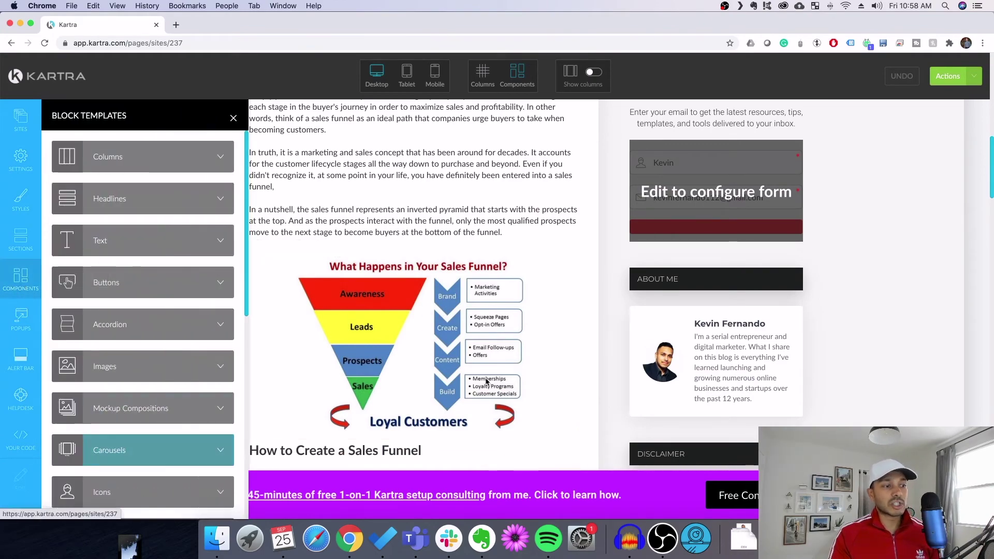
pyautogui.scroll(-9, 556, 396)
pyautogui.scroll(-7, 556, 396)
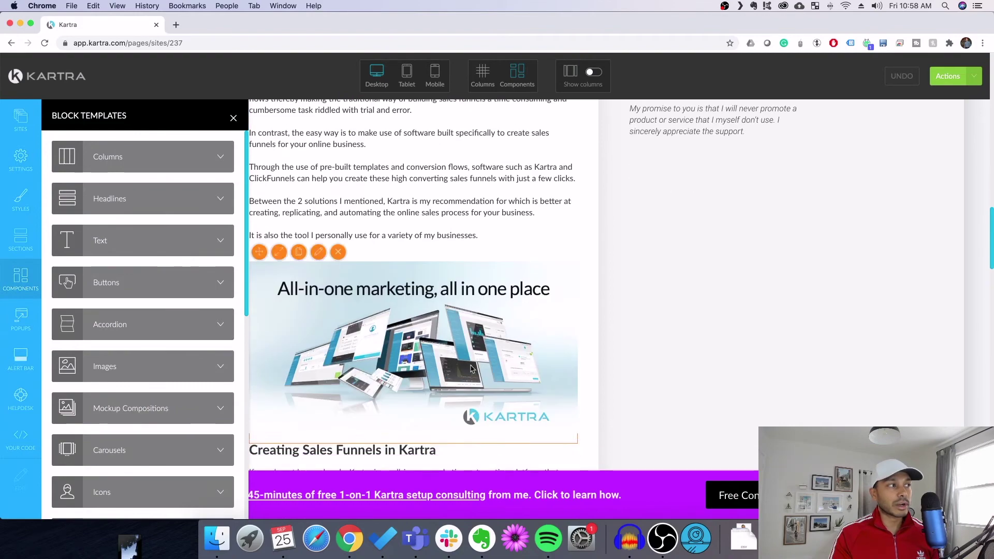
pyautogui.click(234, 118)
pyautogui.scroll(-10, 781, 165)
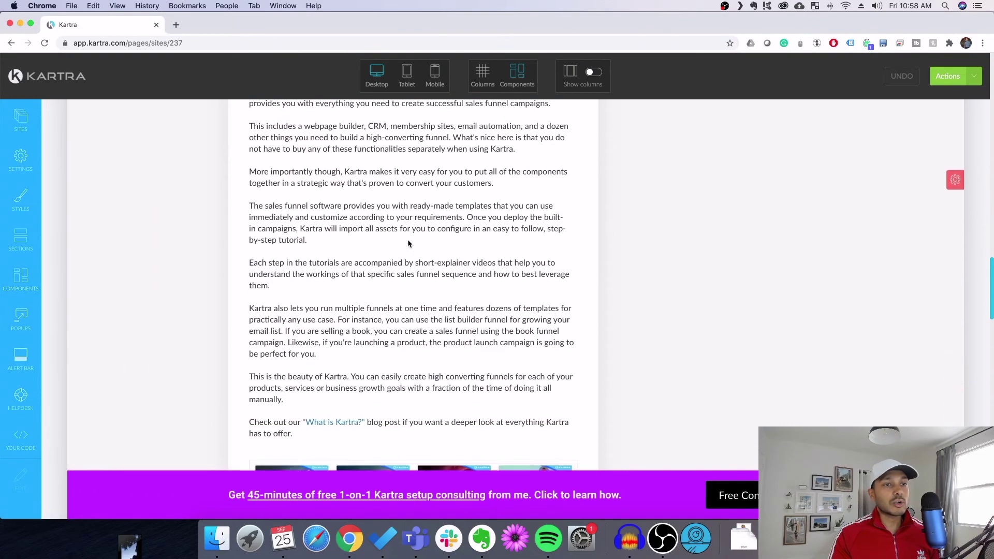
pyautogui.scroll(3, 781, 165)
# Step: Review the Creating Sales Funnels section's show/hide options, close it unchanged, and return to the dashboard
pyautogui.moveTo(951, 223)
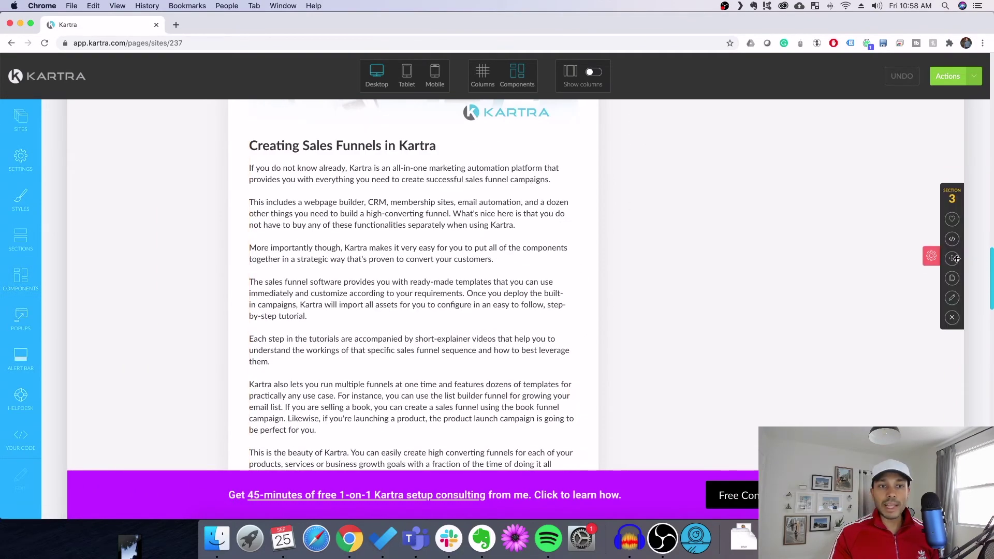
pyautogui.click(951, 298)
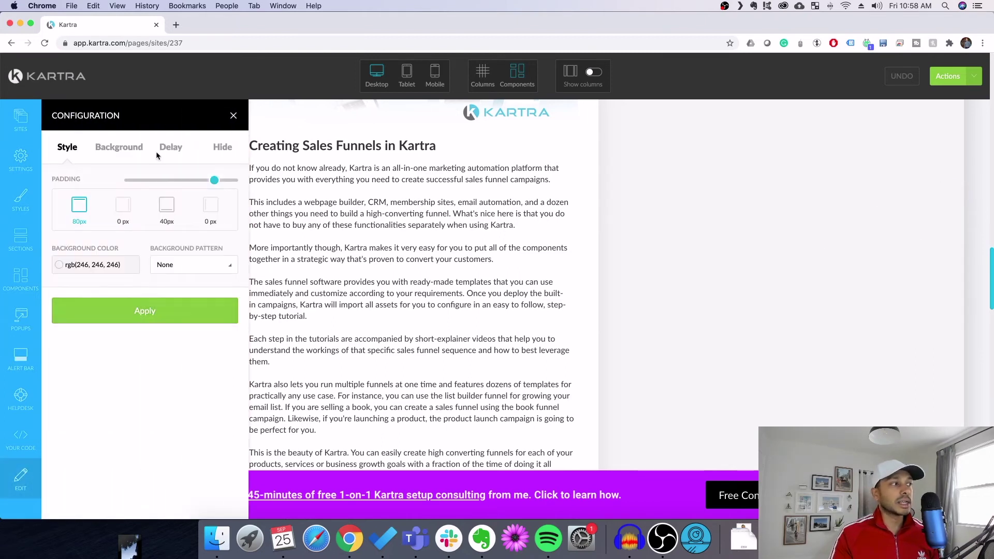
pyautogui.click(226, 148)
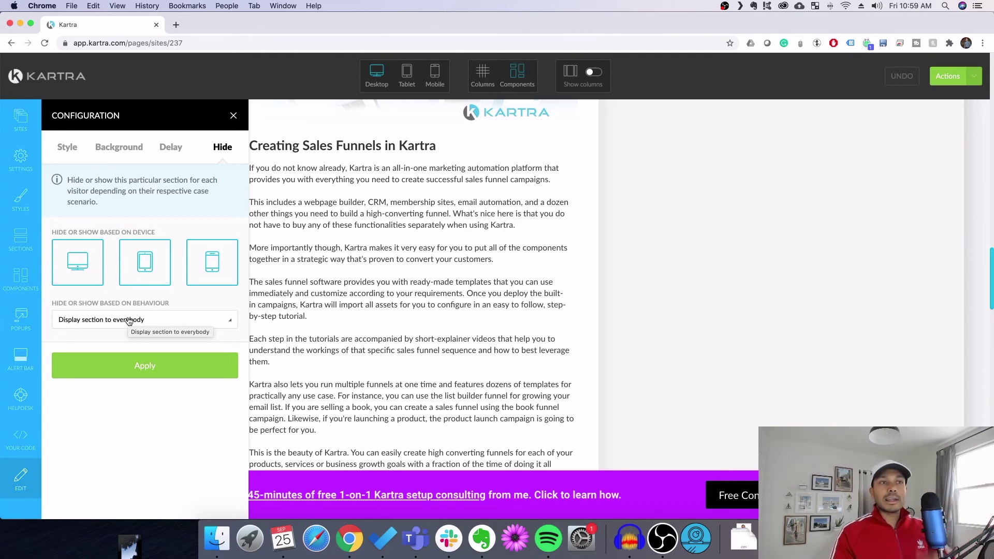
pyautogui.click(234, 116)
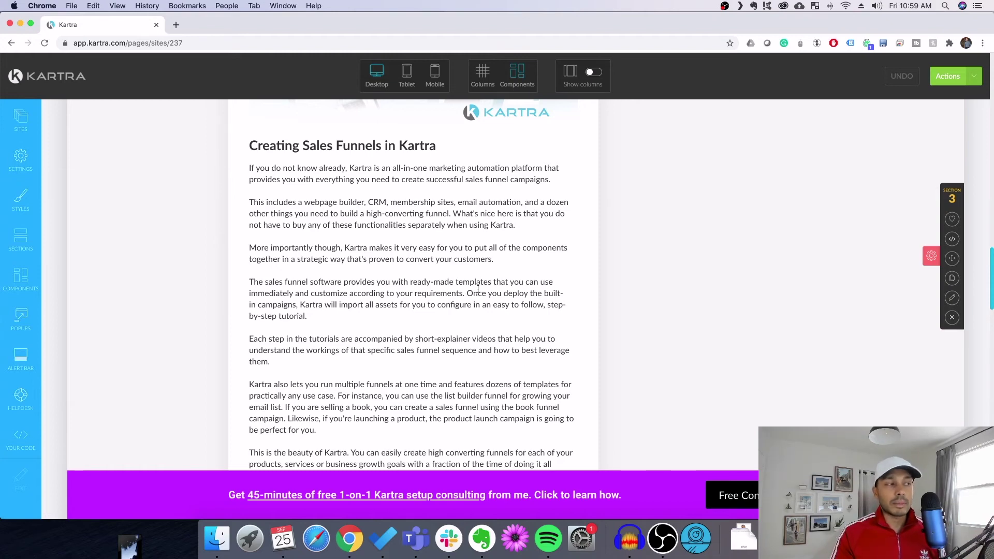
pyautogui.scroll(15, 477, 288)
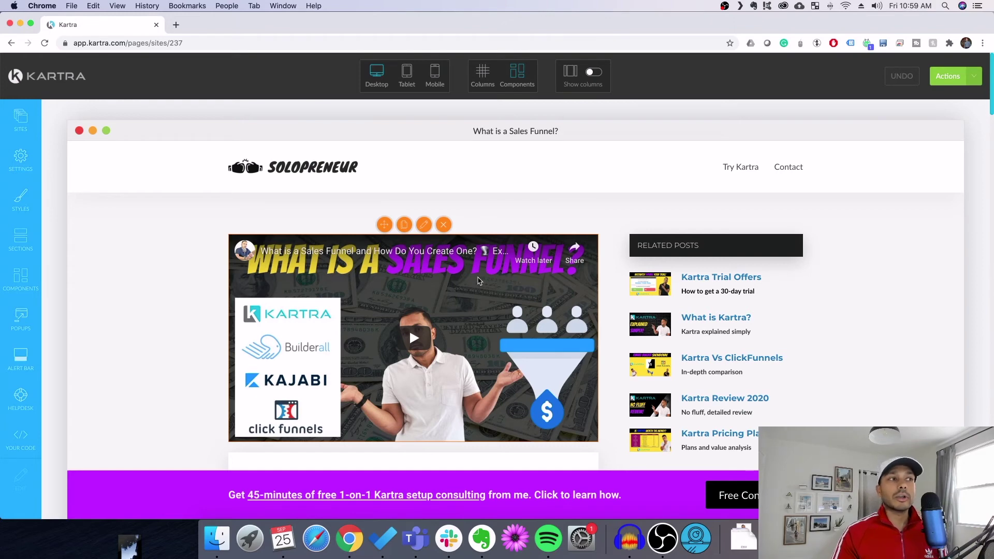
pyautogui.click(47, 76)
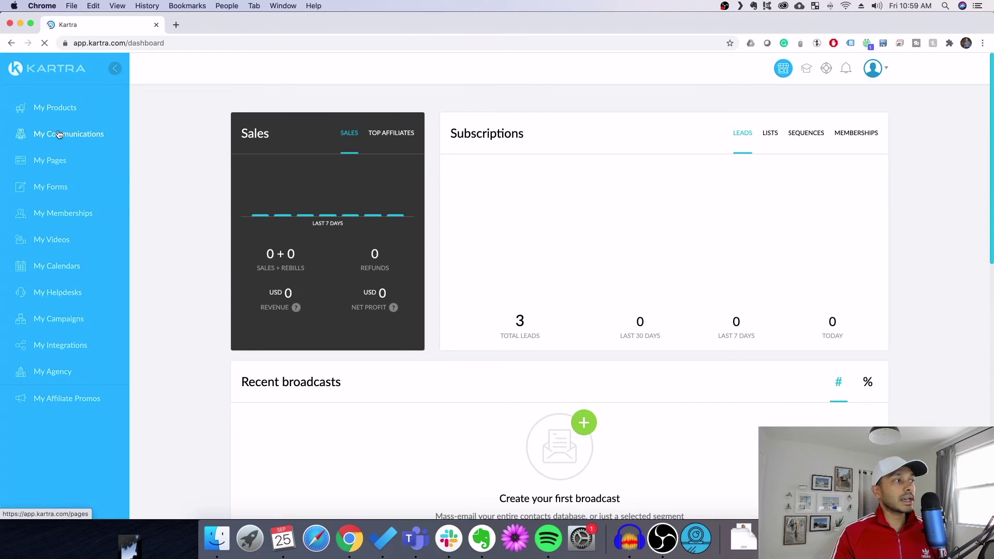
# Step: View the leads and the Tags tab, cancelling the New tag dialog
pyautogui.click(60, 136)
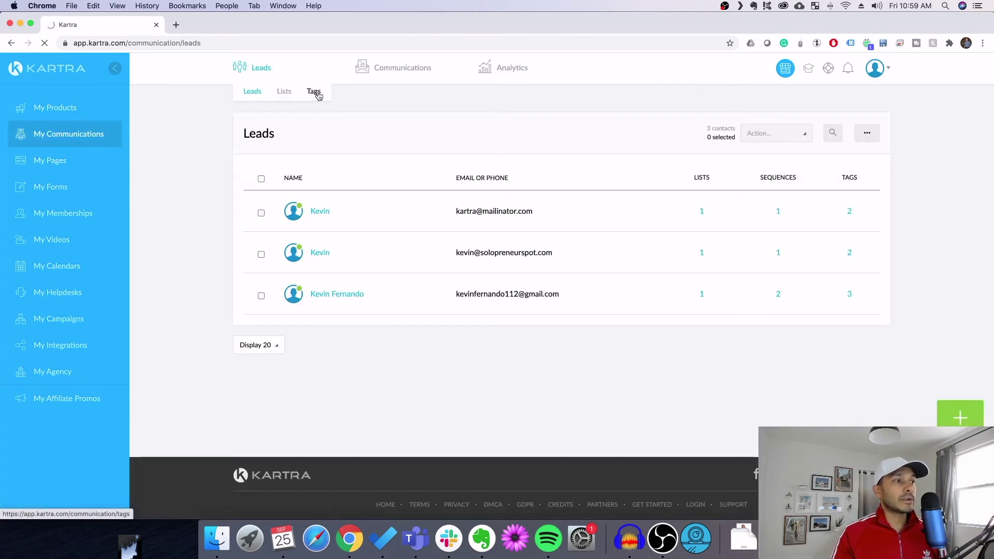
pyautogui.click(319, 96)
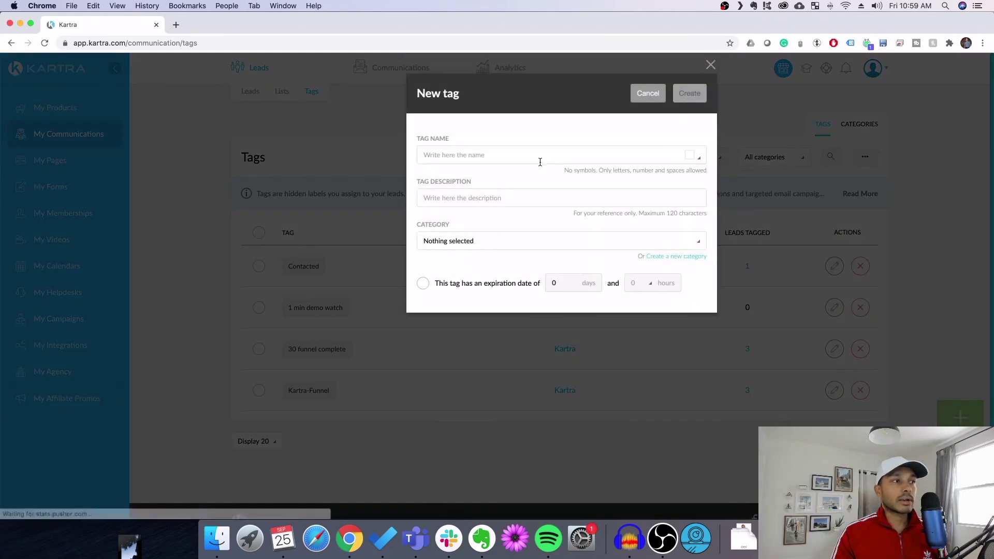
pyautogui.click(653, 96)
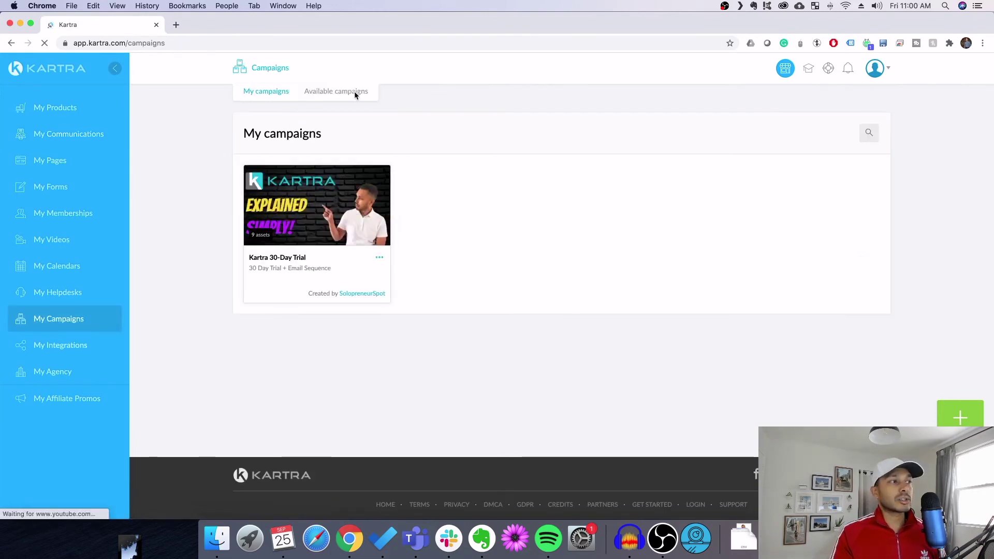
# Step: Browse available campaigns and watch the Digital Daily Deal Campaign preview up to its funnel diagram
pyautogui.click(353, 91)
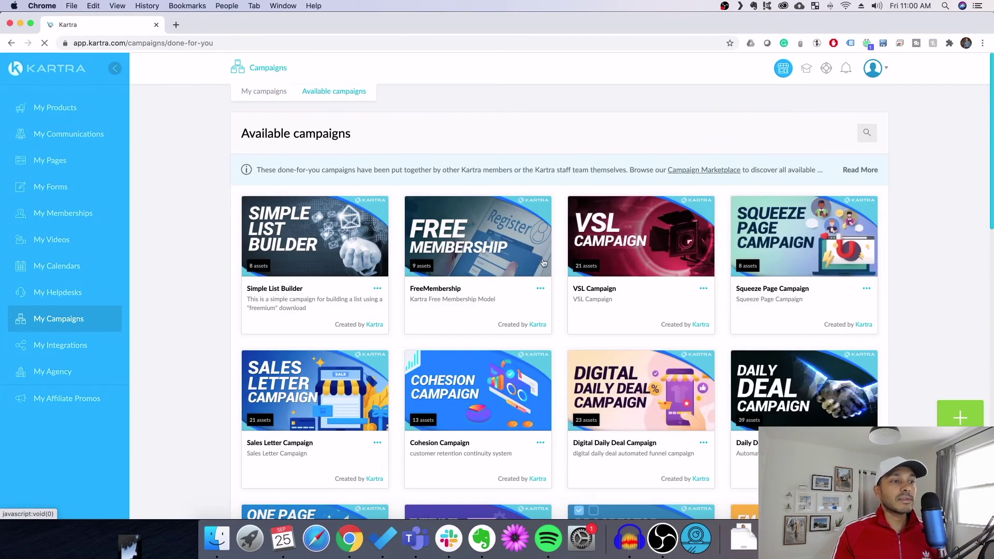
pyautogui.scroll(-2, 725, 372)
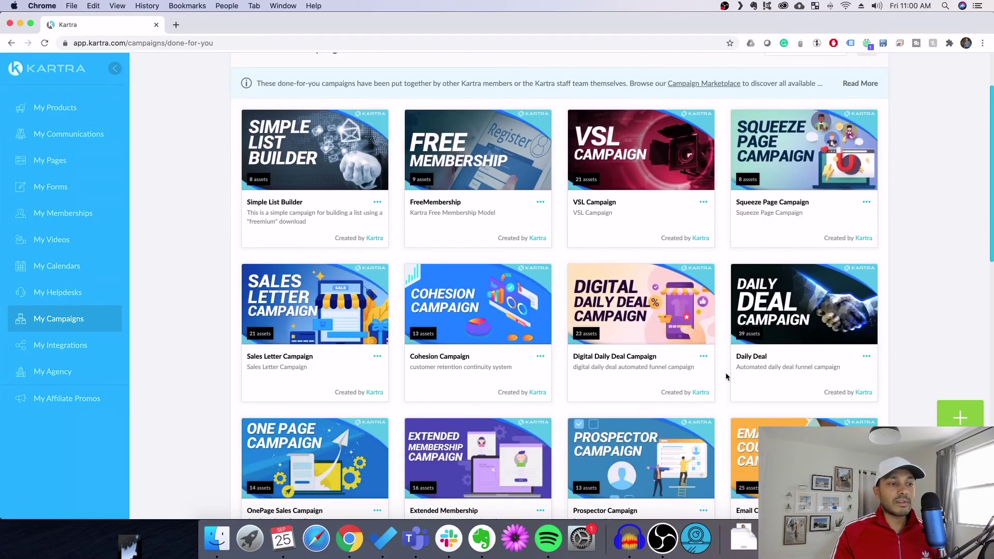
pyautogui.scroll(-3, 725, 372)
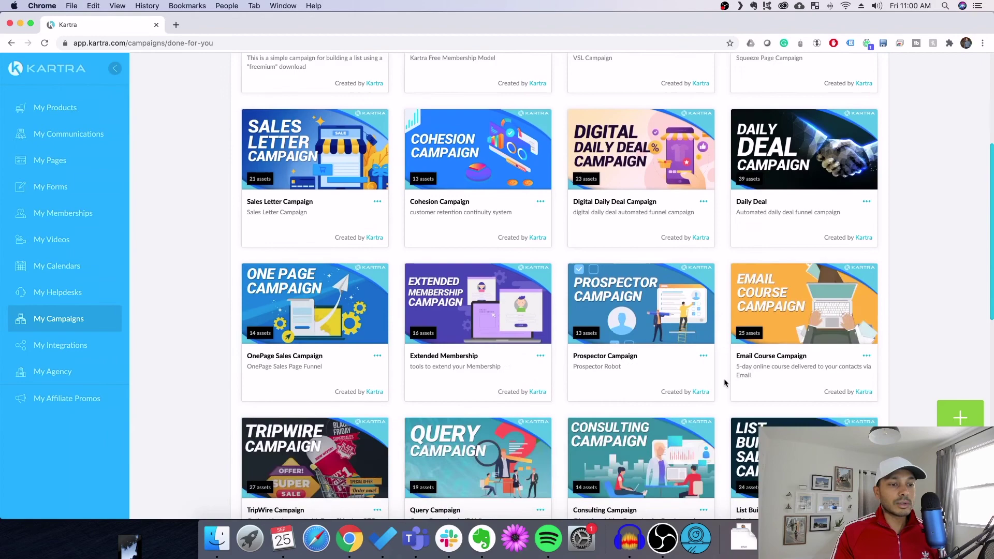
pyautogui.click(635, 141)
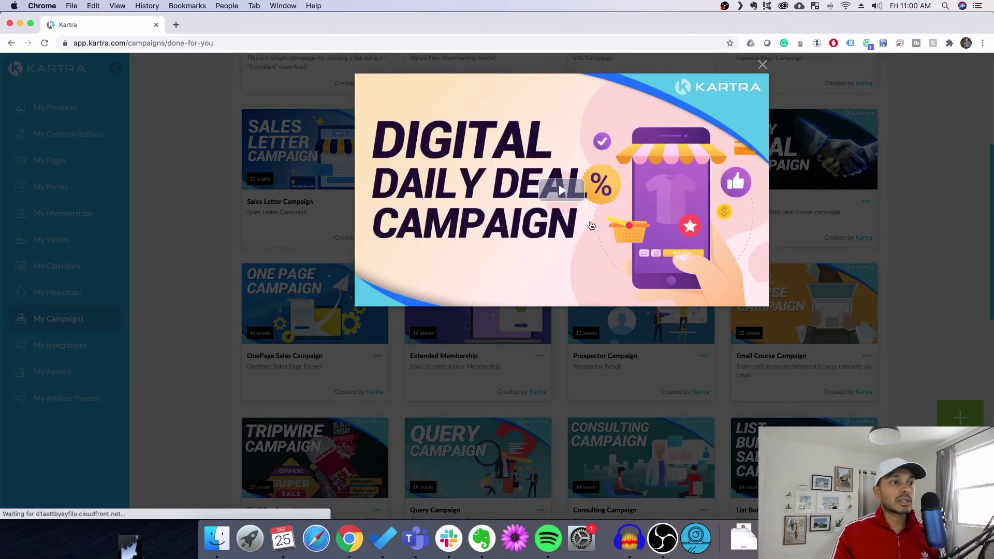
pyautogui.click(560, 196)
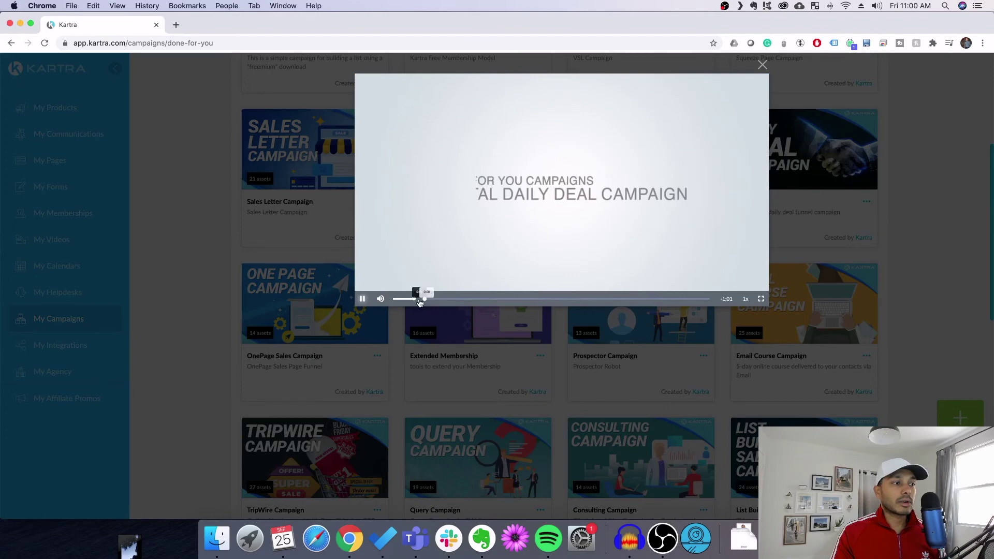
pyautogui.click(446, 298)
pyautogui.click(363, 300)
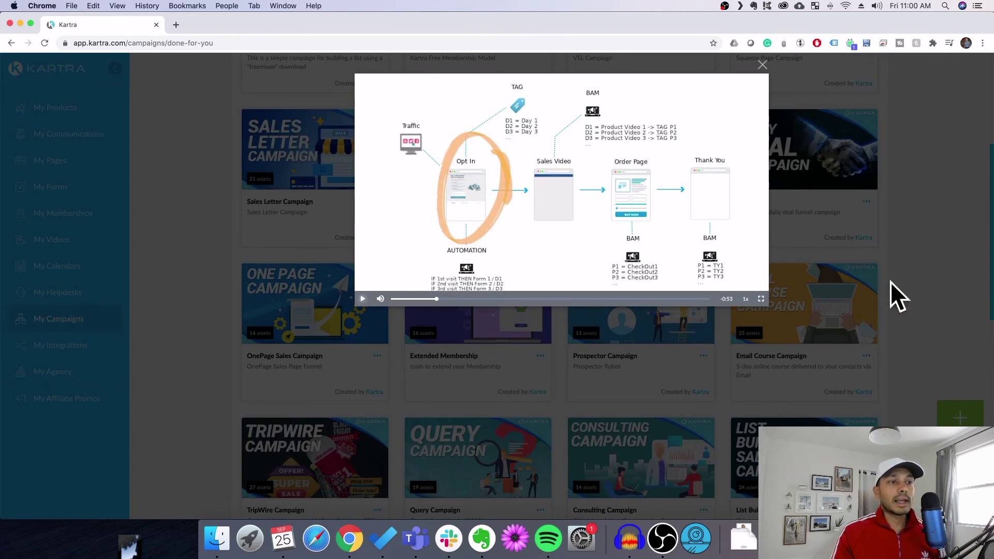
pyautogui.click(763, 65)
pyautogui.click(865, 356)
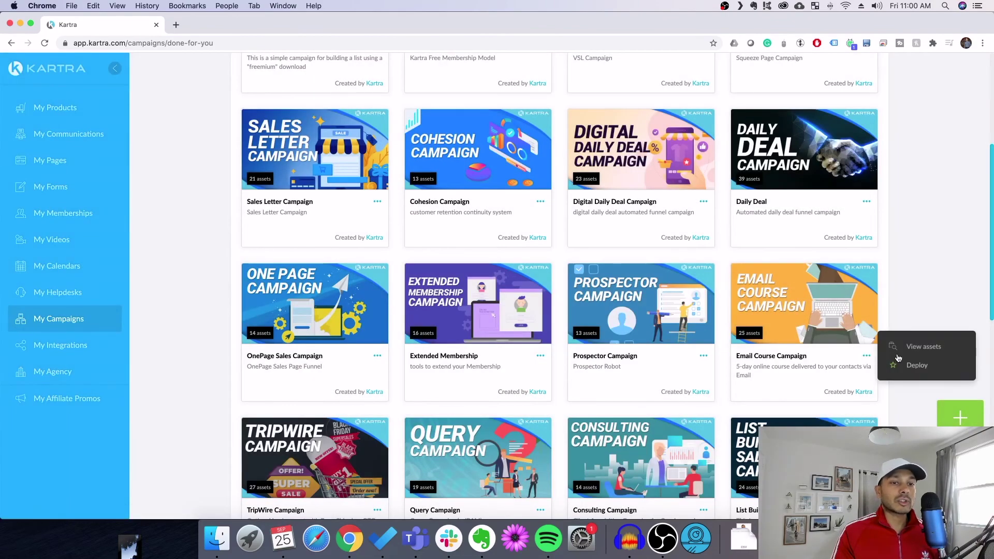
pyautogui.scroll(4, 521, 204)
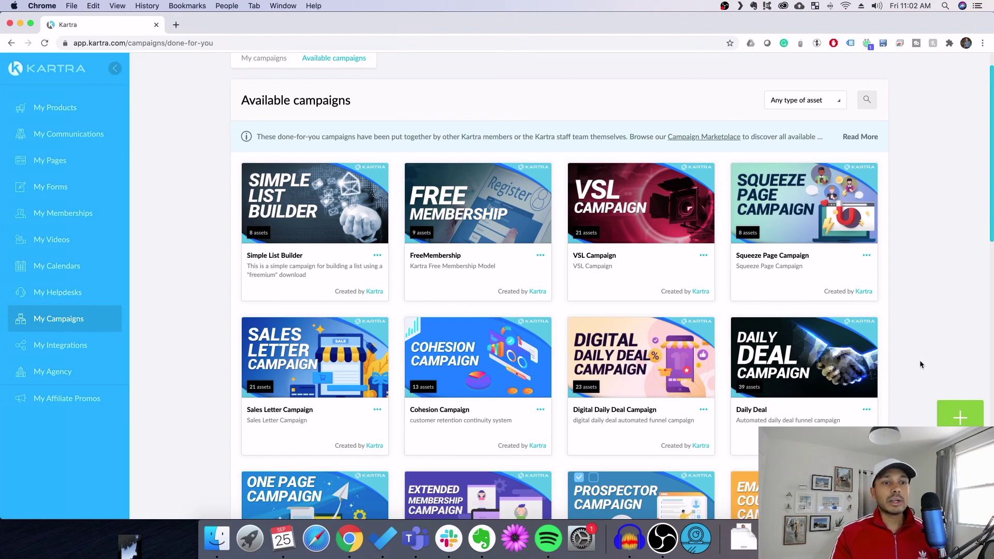
pyautogui.click(964, 417)
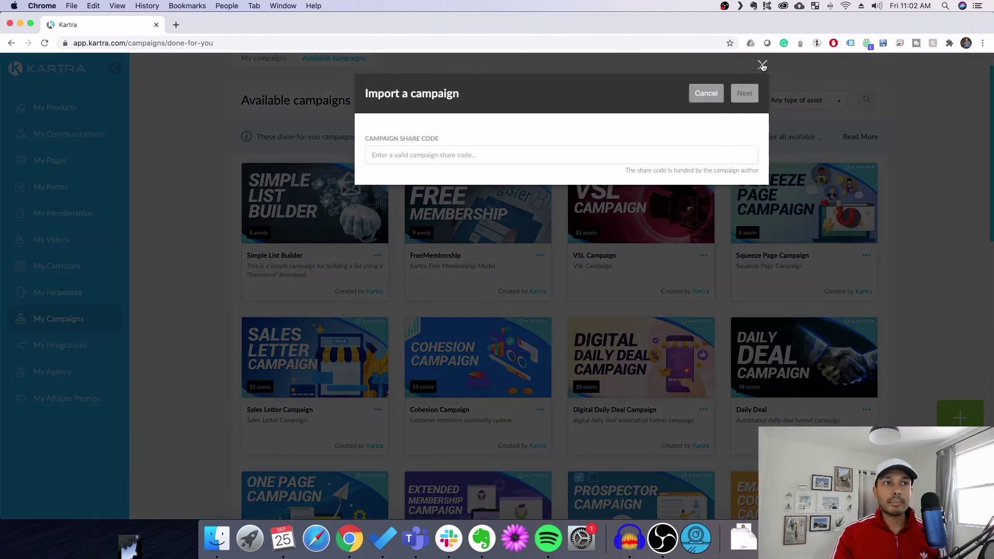
pyautogui.click(759, 61)
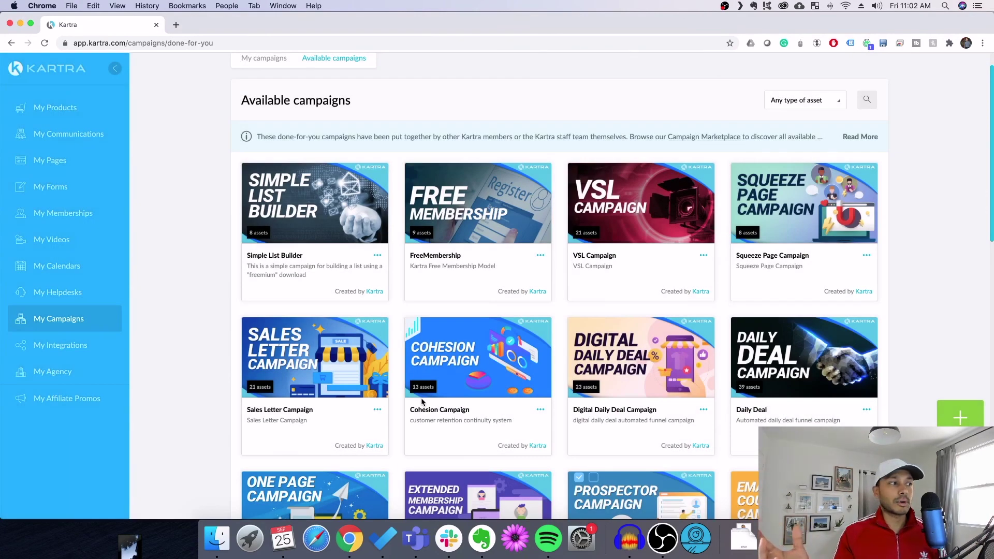